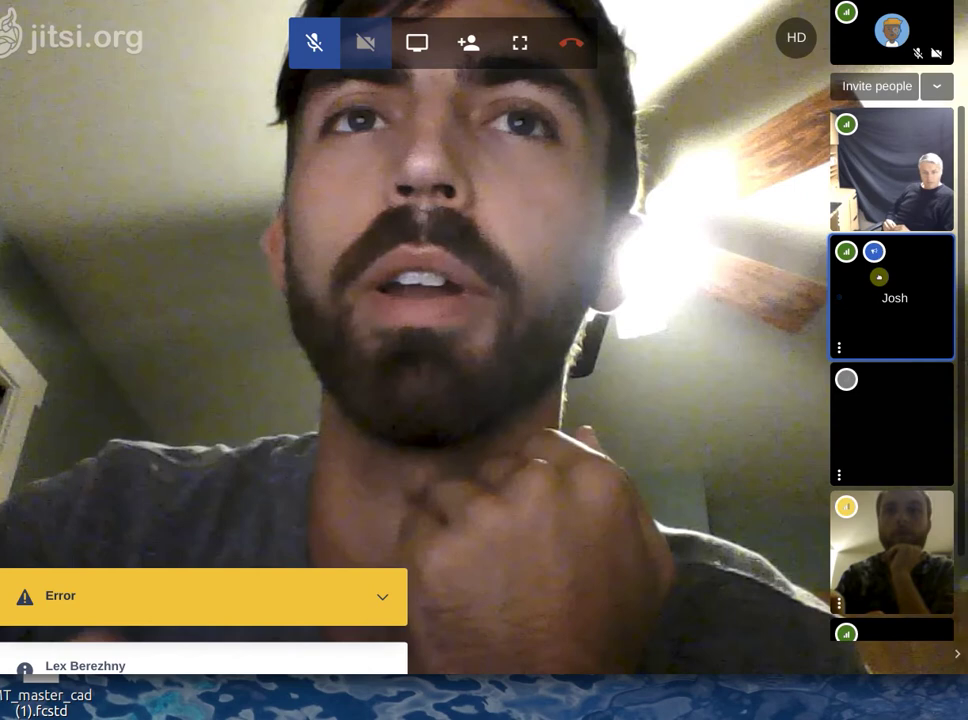
Unmute the microphone and pin the participant sitting before the dark backdrop.
scroll(892, 400, "down", 2)
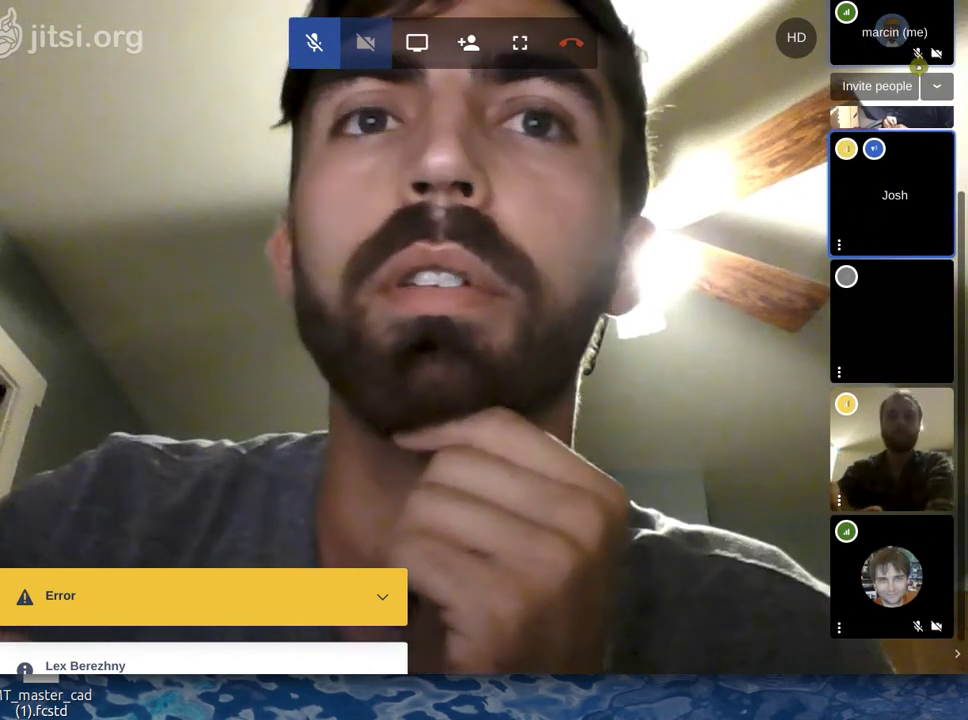
left_click(330, 44)
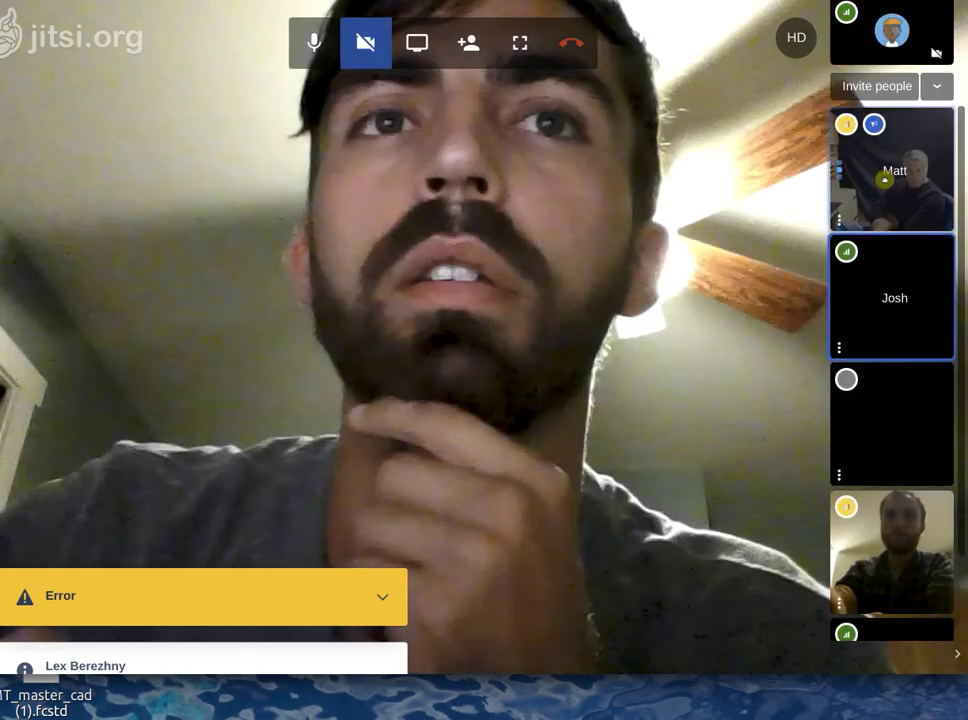
left_click(884, 151)
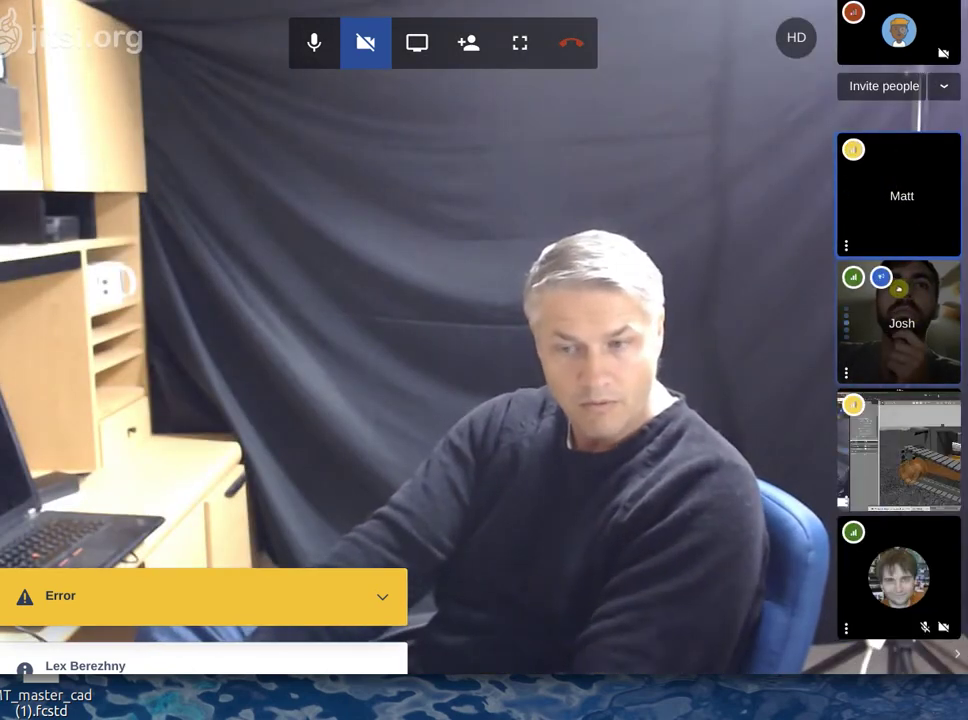
Pin the screen-sharing participant to show the Gazebo microtractor simulation on the main stage.
left_click(923, 456)
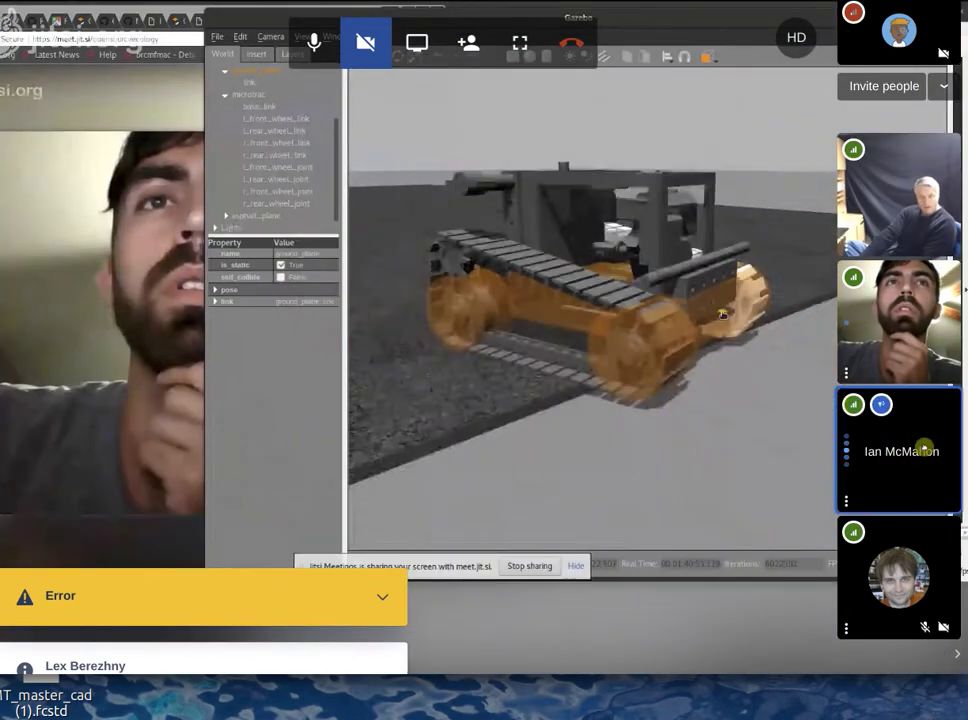
mouse_move(820, 391)
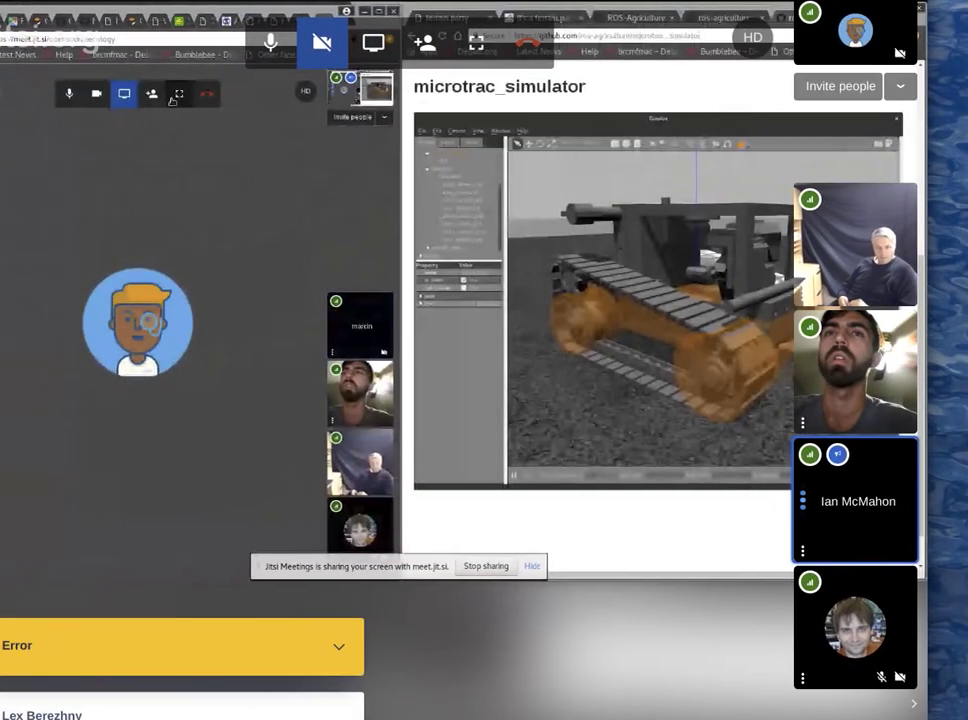
Stop screen sharing so a participant's live camera feed returns to the main stage.
left_click(372, 45)
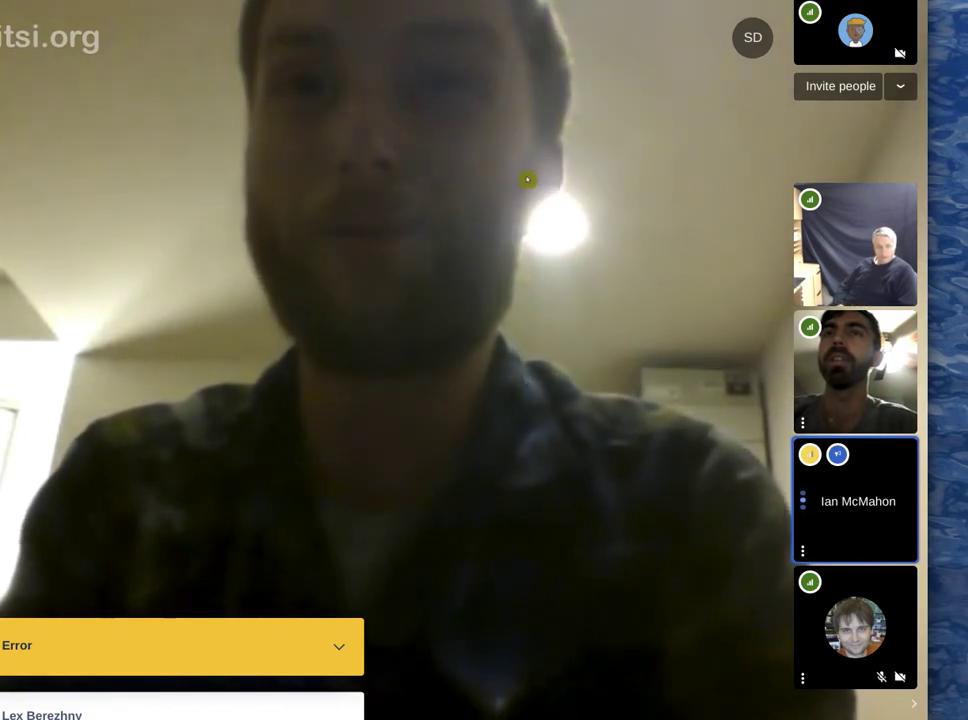
mouse_move(527, 180)
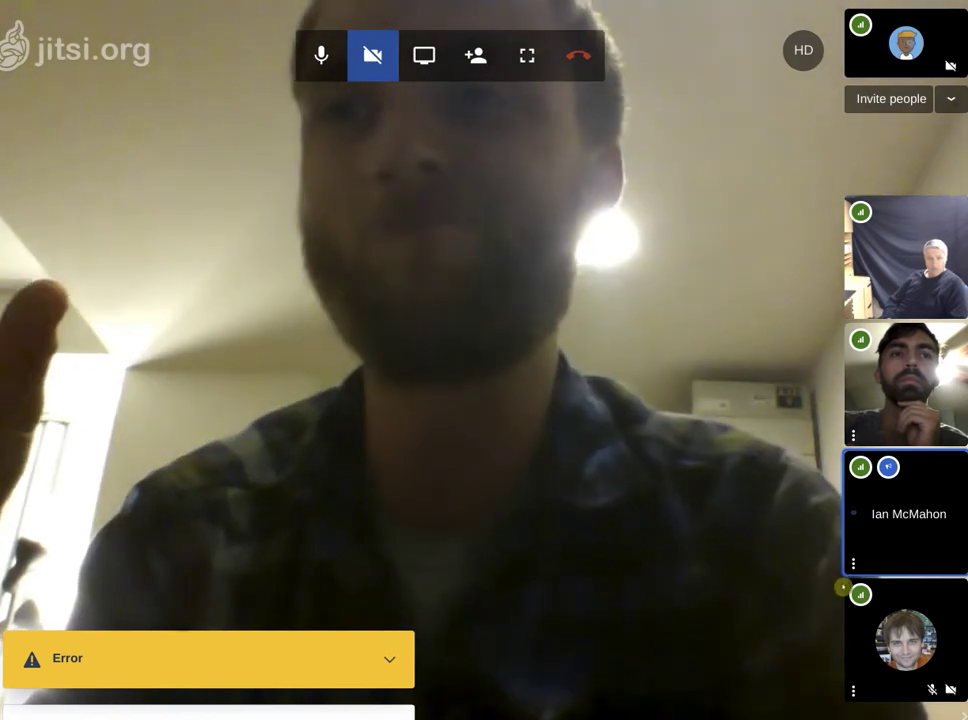
mouse_move(845, 597)
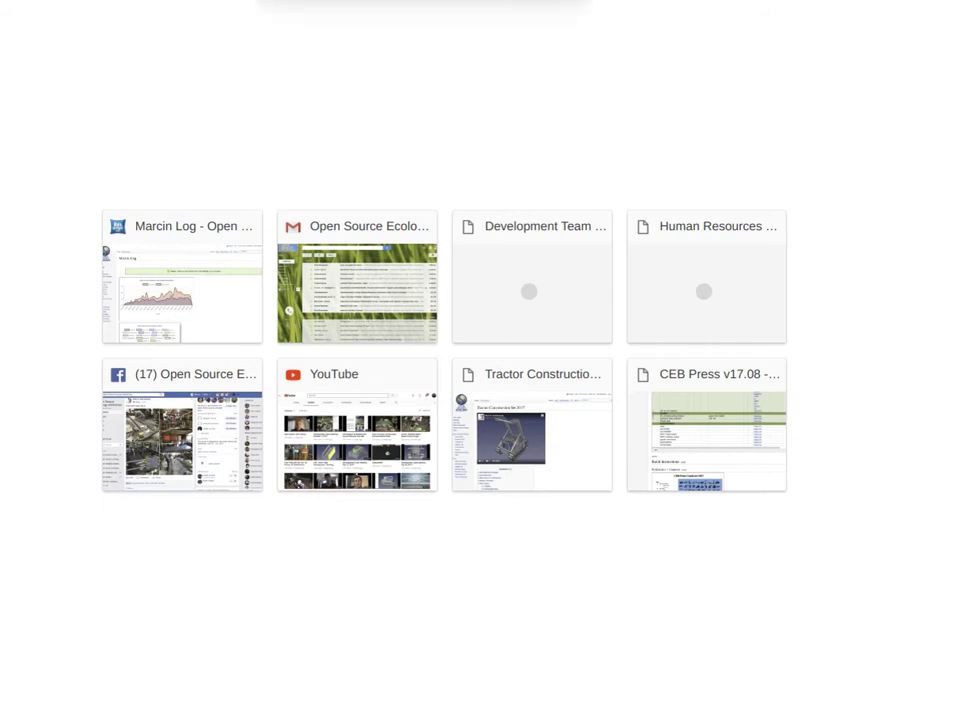
Enter 'Open Source Rob' in the address bar to bring up the Open Source Robotic Tractor suggestion.
type("ro")
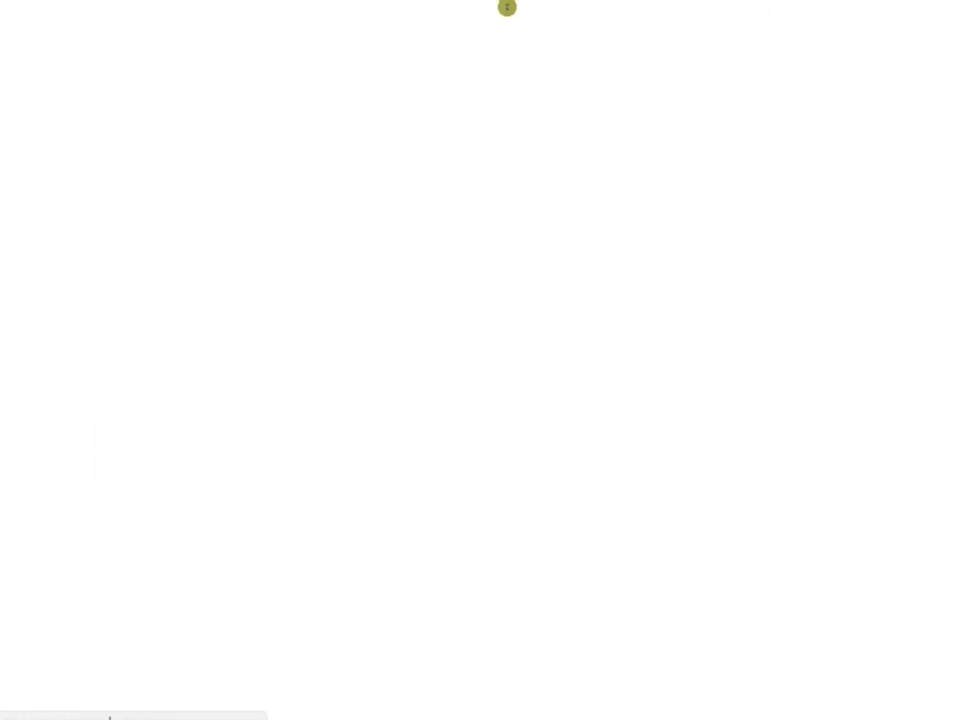
type("Open Source")
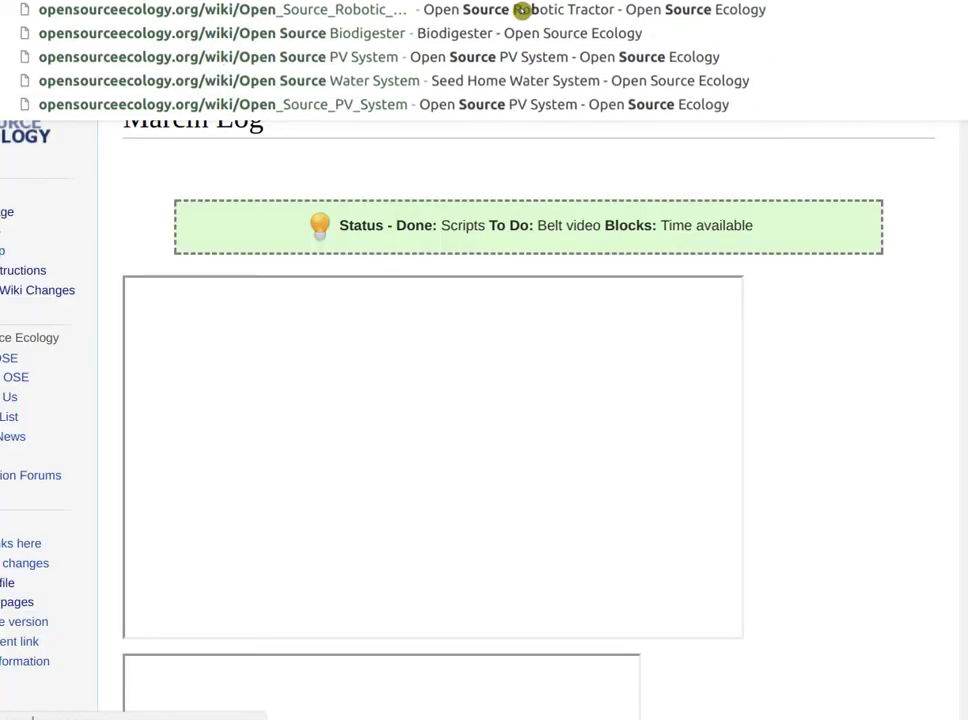
type(" Rob")
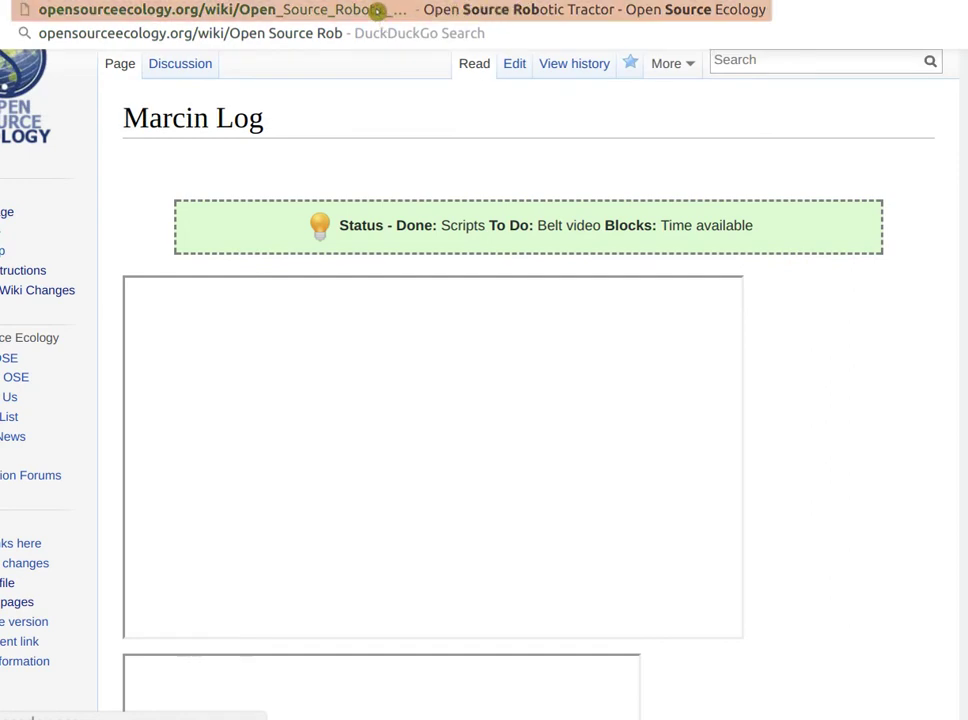
Open the Open Source Robotic Tractor wiki page and set its embedded slides to slide 2, Implementation.
left_click(407, 7)
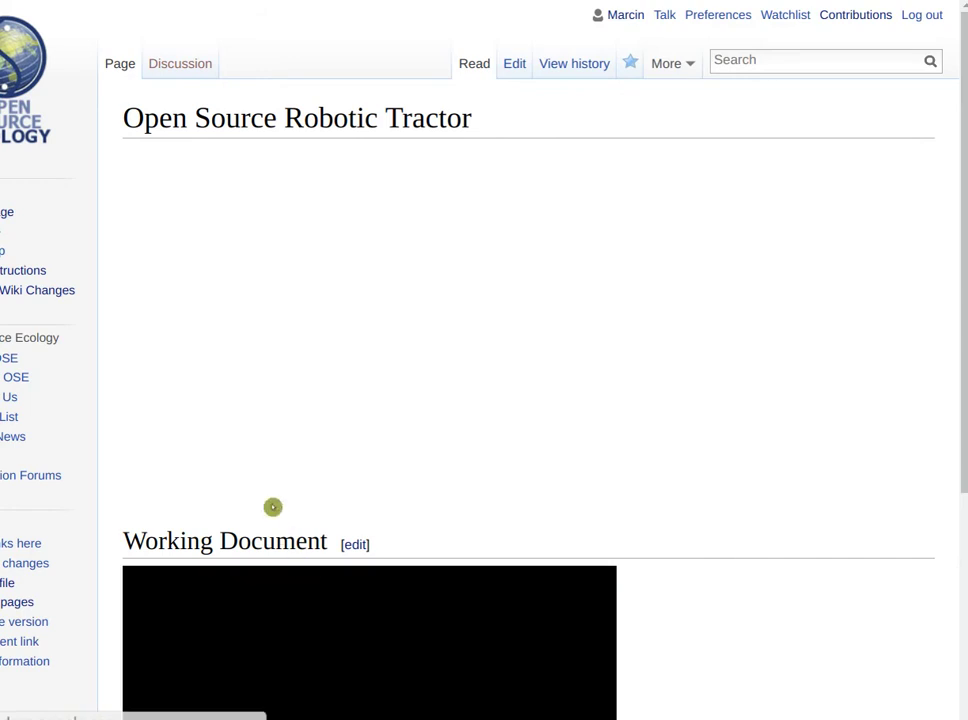
scroll(534, 430, "down", 2)
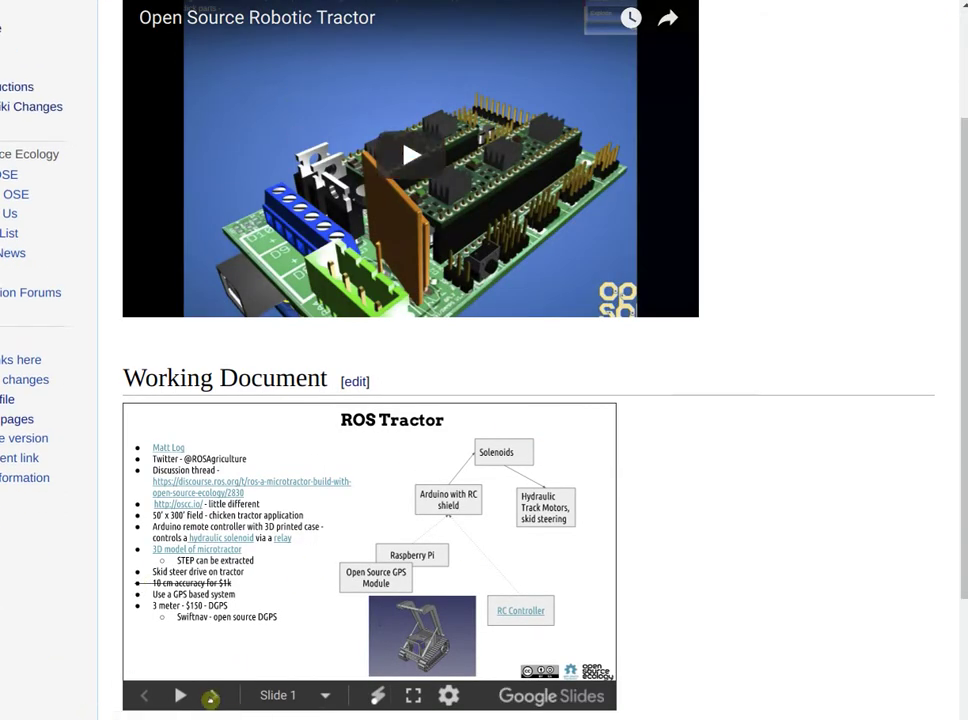
left_click(211, 695)
left_click(211, 695)
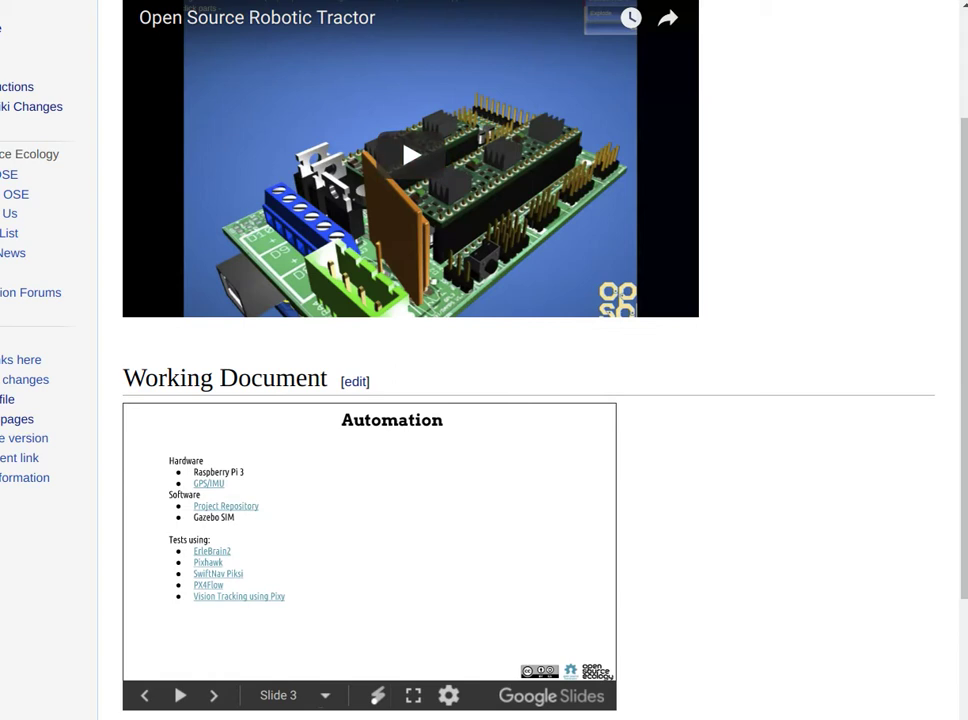
left_click(145, 695)
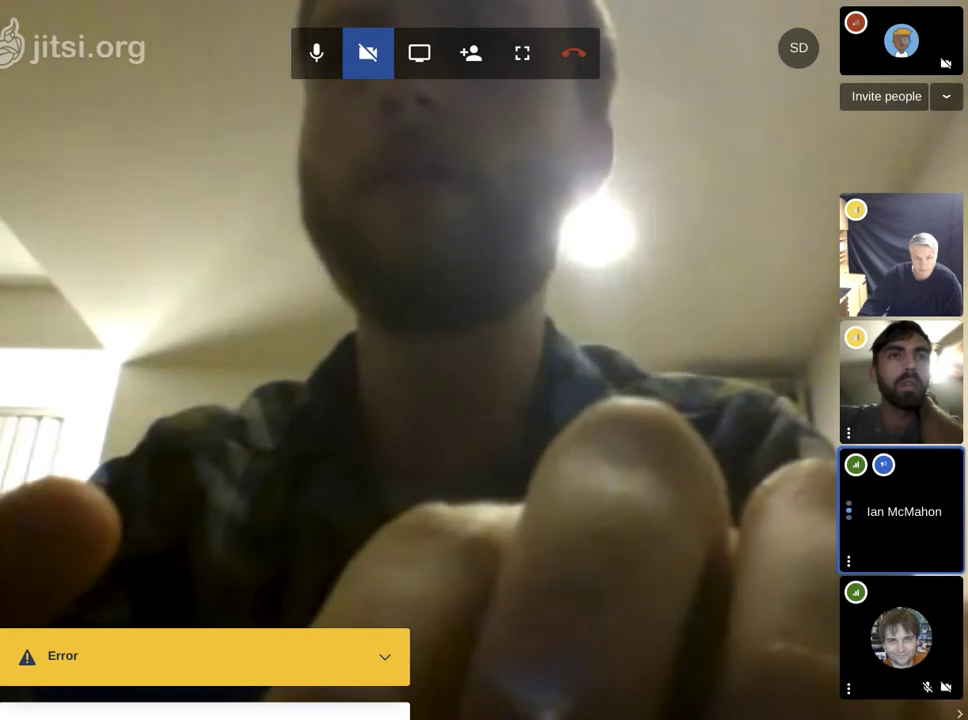
Post the Open_Source_Robotic_Tractor wiki link in the meeting chat.
left_click(10, 196)
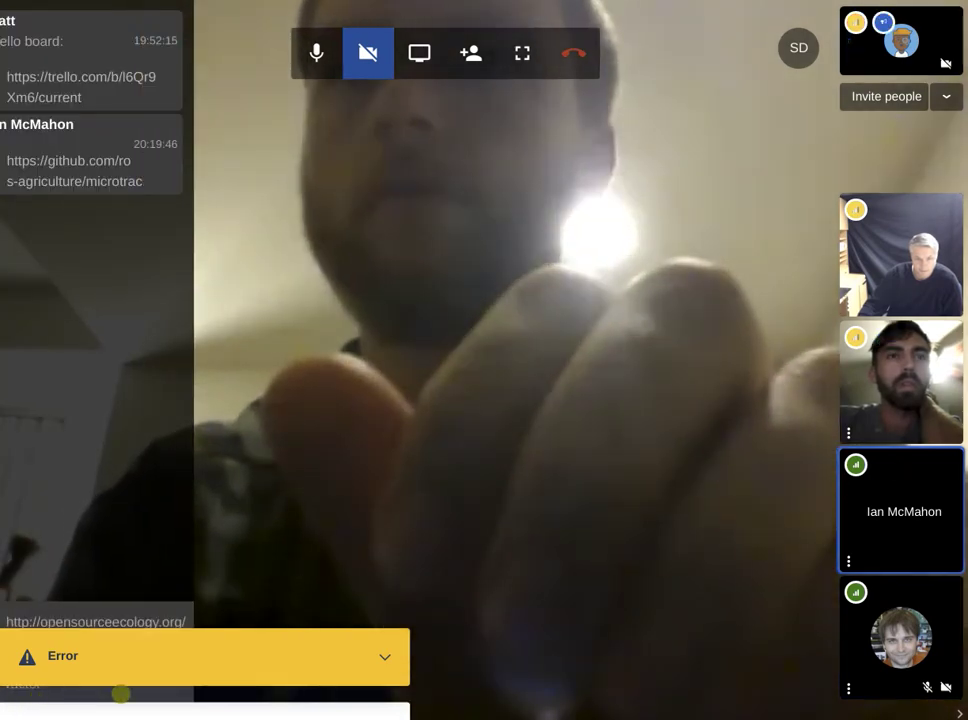
key("Return")
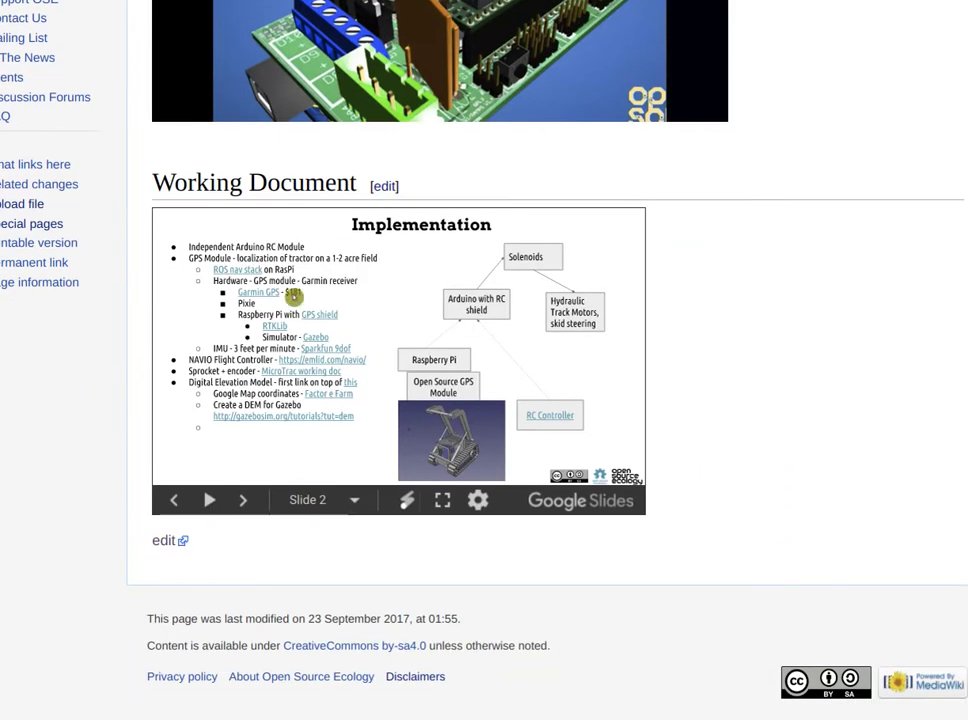
Open the wiki's embedded Working Document slides for editing in Google Slides.
left_click(164, 540)
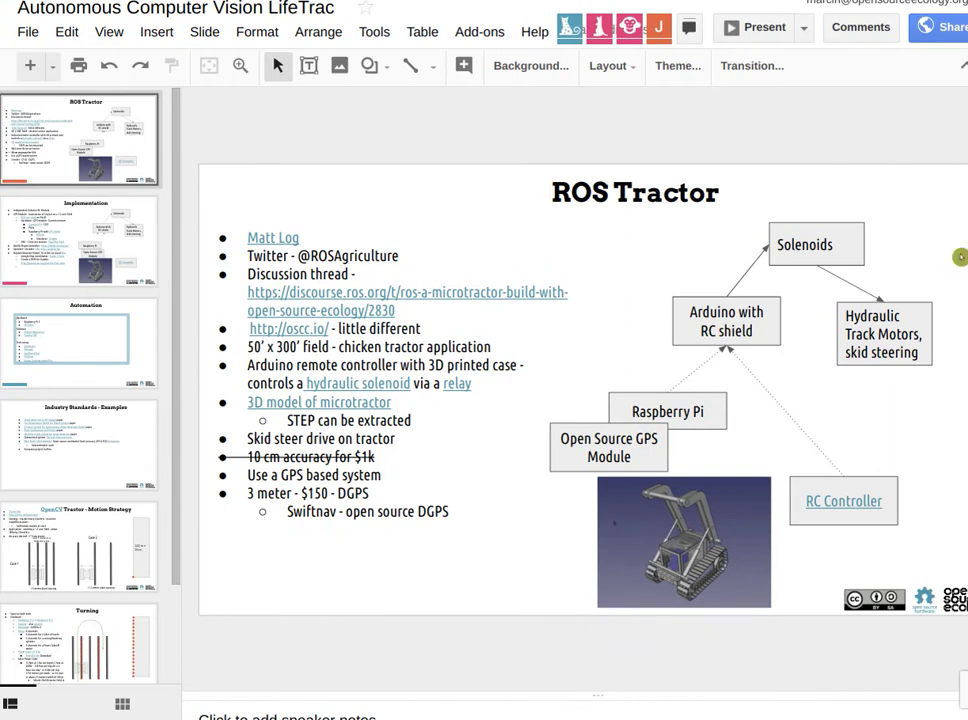
Select the robot image on the ROS Tractor slide, then revert so the slide stays unchanged.
left_click(768, 486)
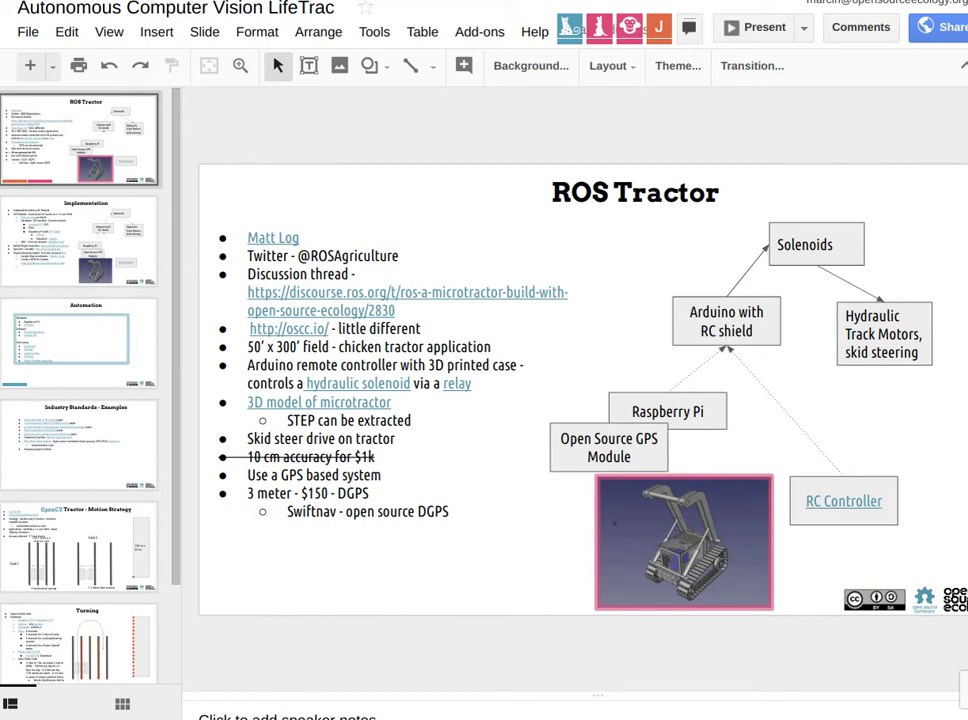
key("ctrl+z")
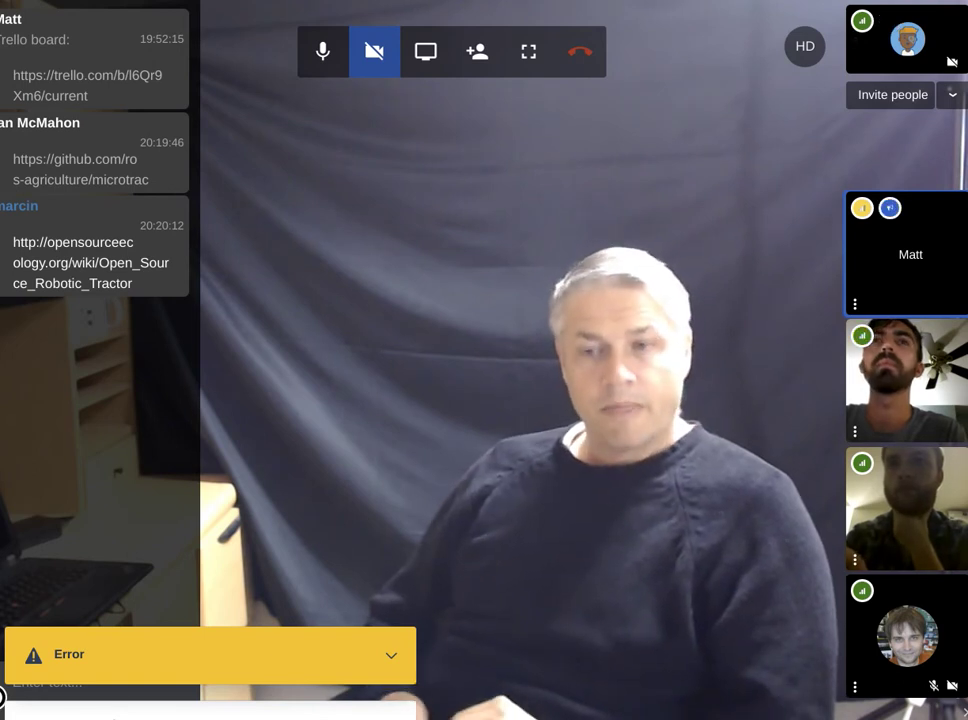
Open a new browser tab to reach the Gmail inbox.
key("ctrl+t")
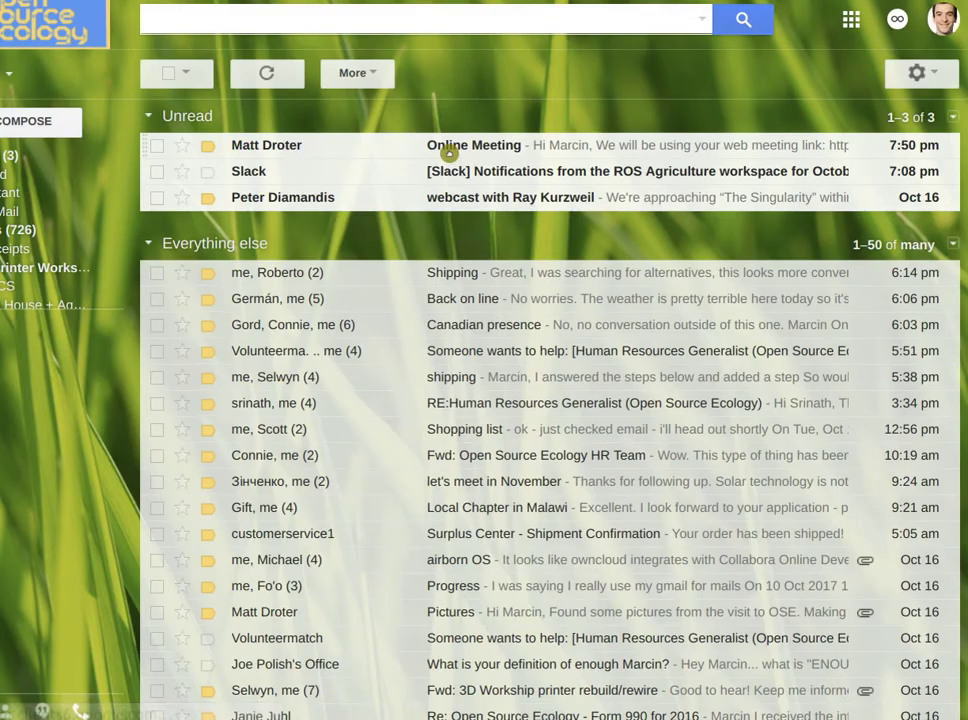
Move the Online Meeting email to Trash and search the mailbox for the sender's name.
left_click(449, 154)
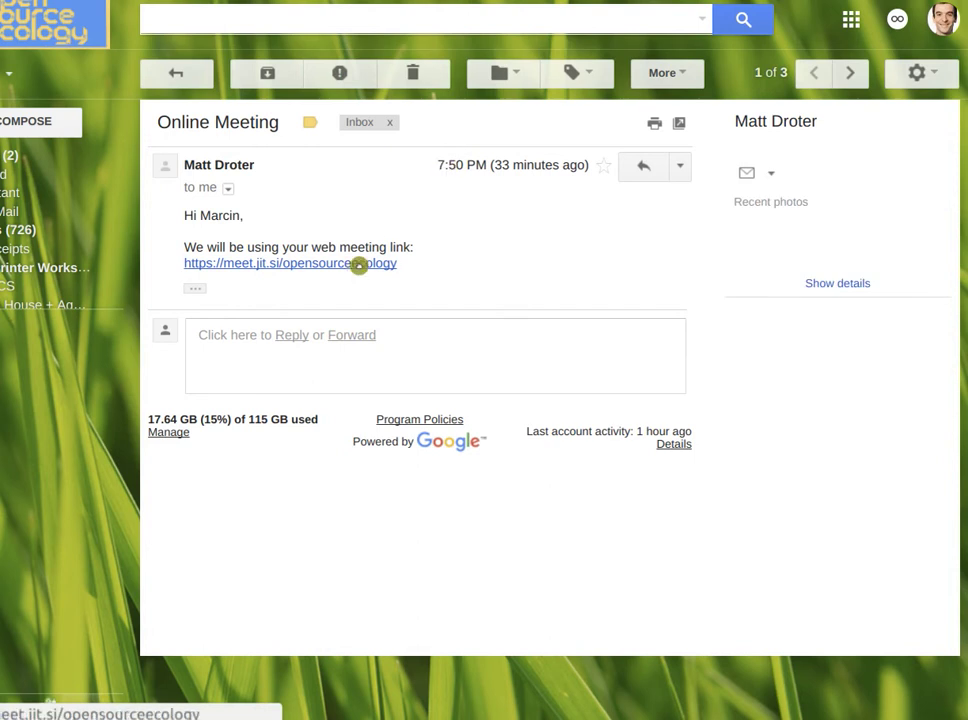
left_click(412, 72)
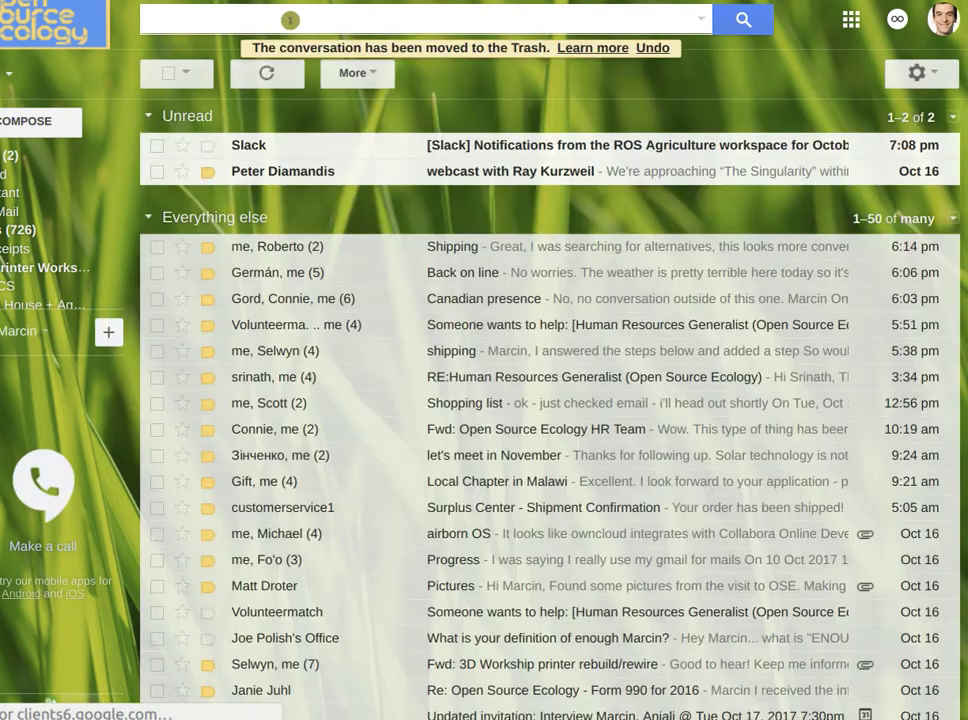
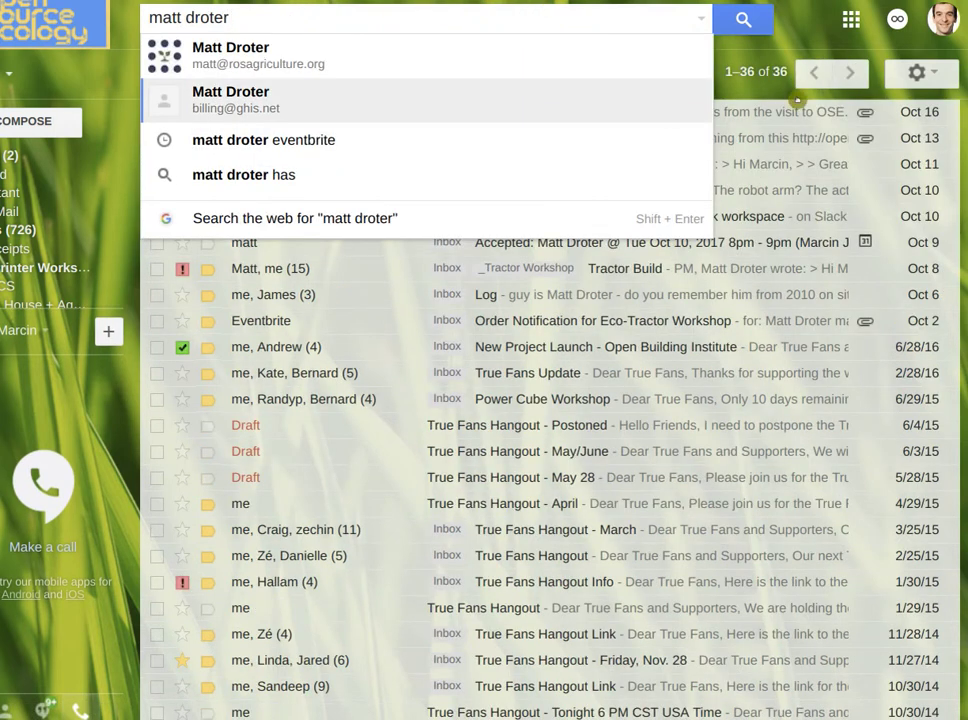
key("Escape")
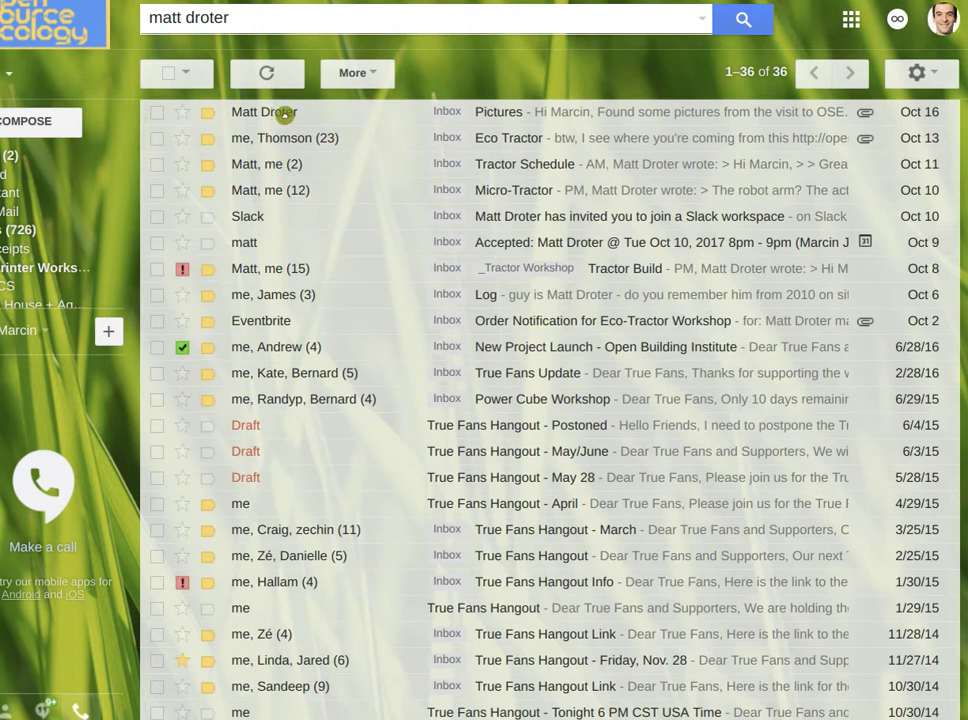
Open the Pictures email and download its two photo attachments as Pictures.zip.
left_click(284, 114)
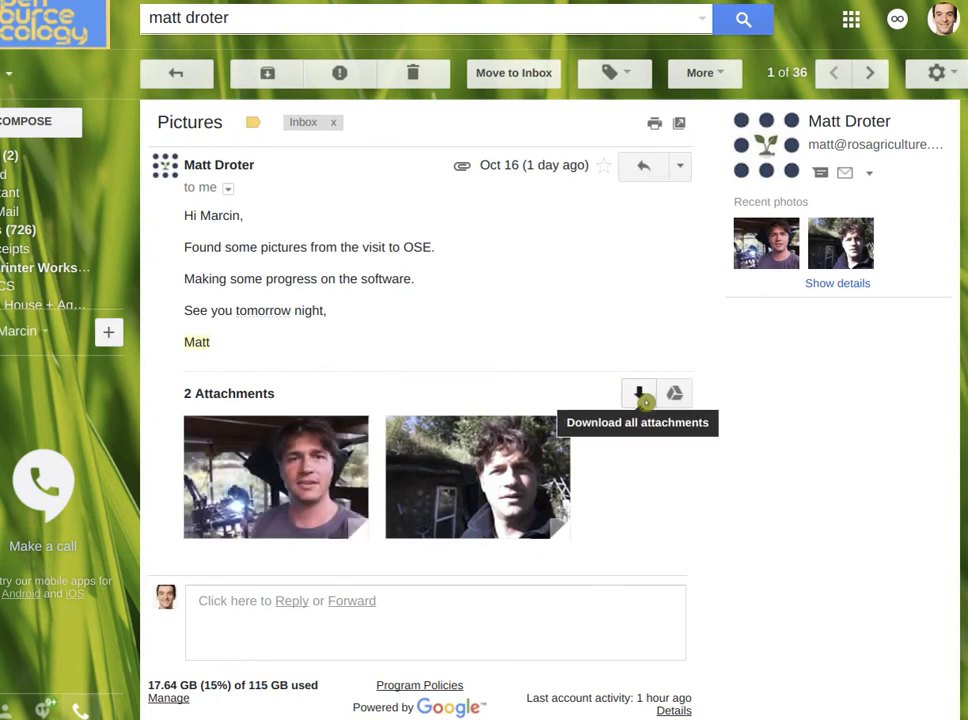
left_click(641, 395)
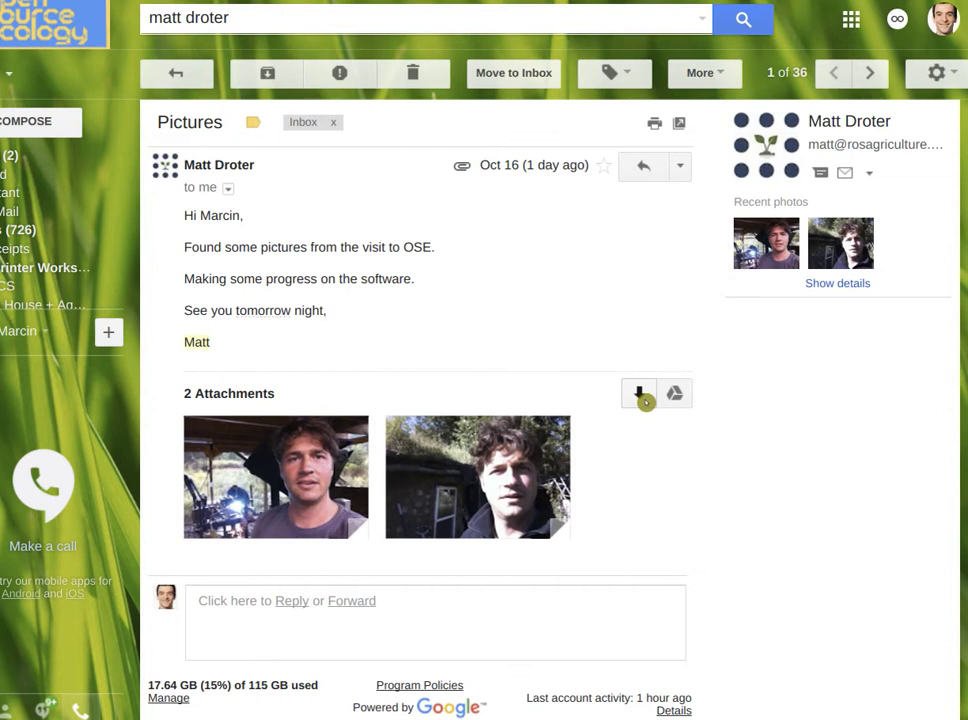
left_click(640, 395)
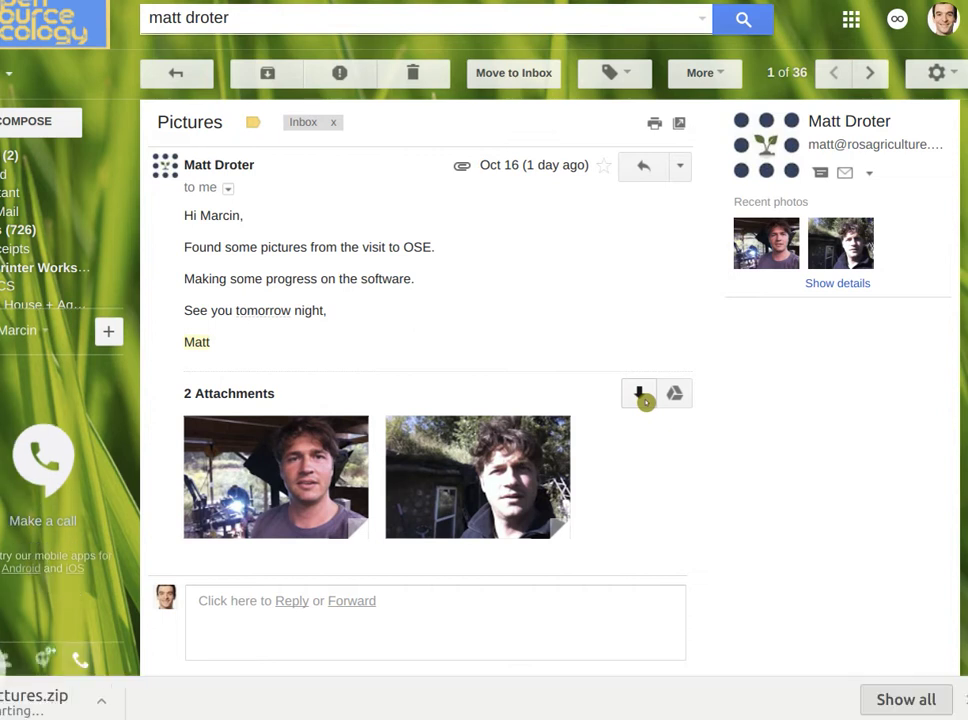
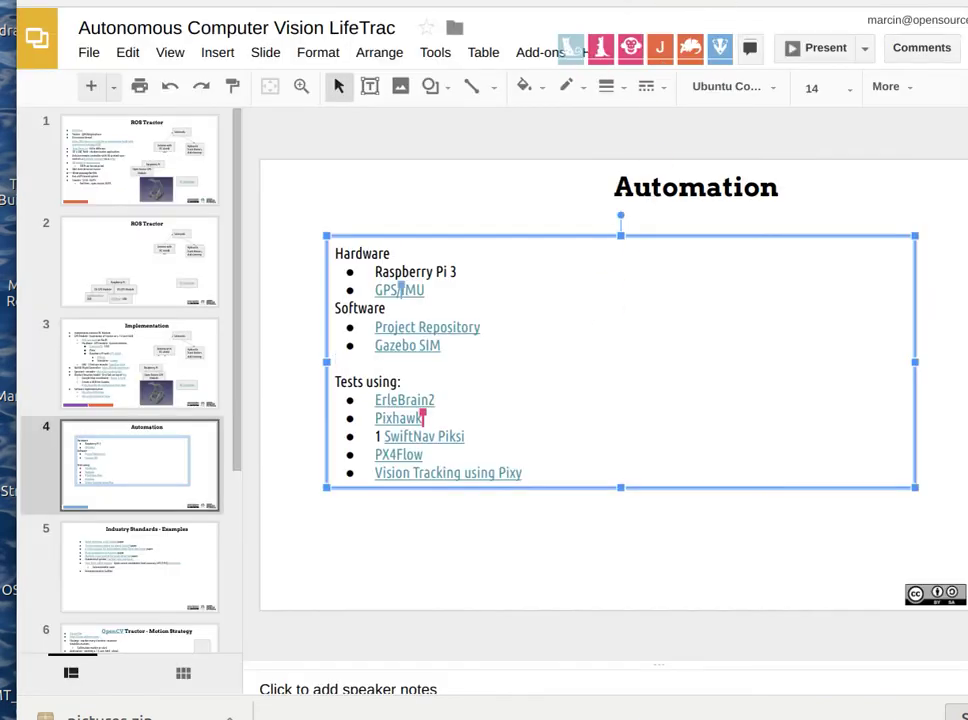
Cycle from the GPS module product page back to the slide deck, then on to the Jitsi Meet call.
key("ctrl+Tab")
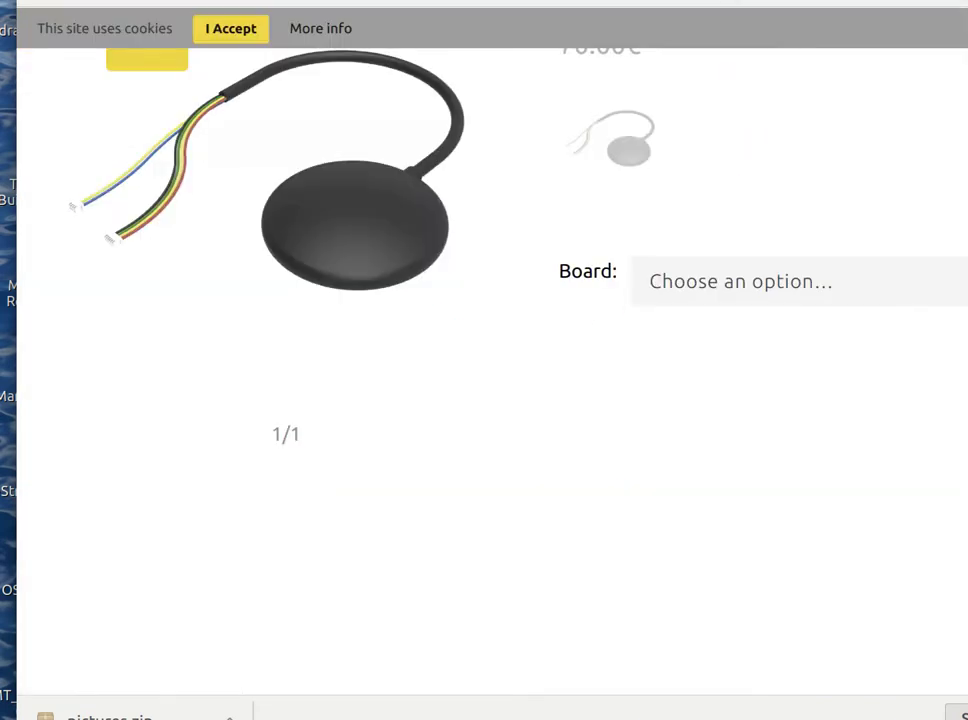
key("ctrl+Tab")
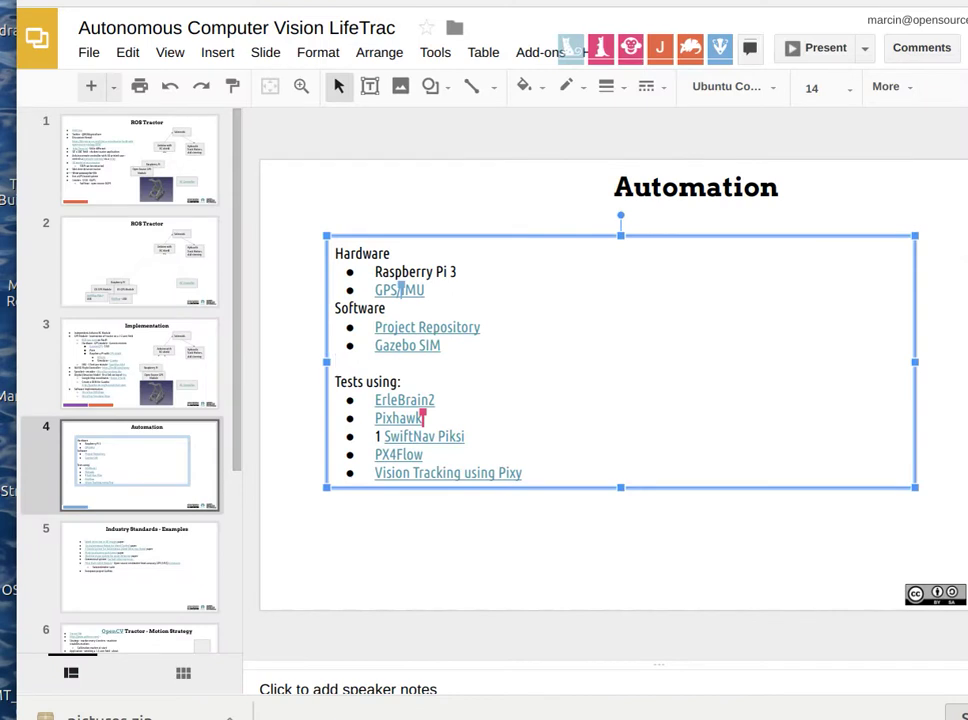
key("ctrl+Tab")
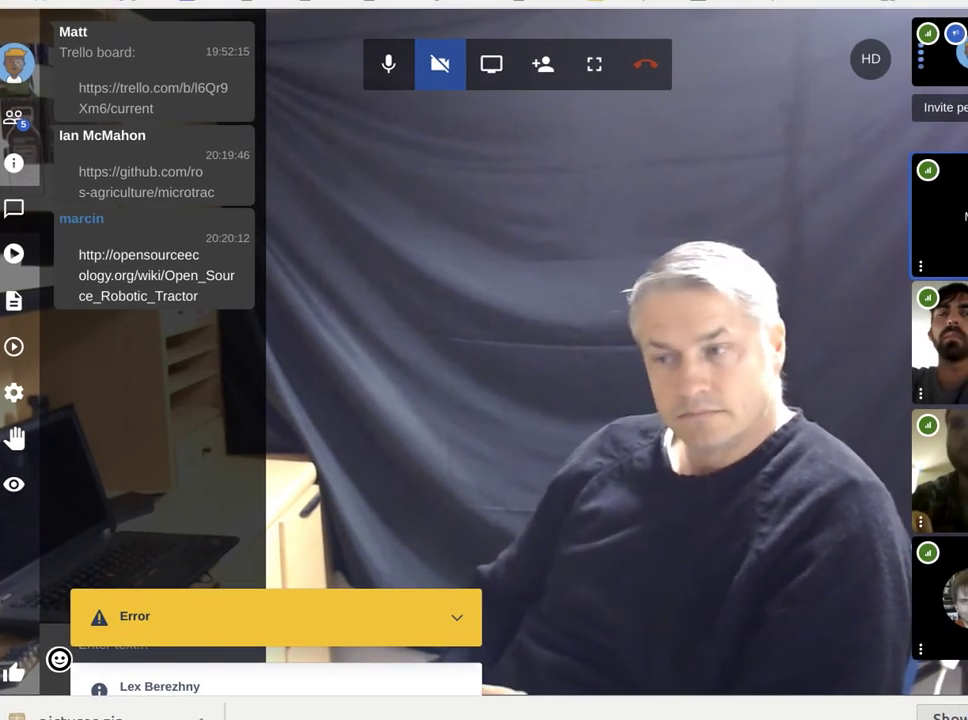
Review the Erle Robotics UBLOX NEO-M8N GPS compass kit title and its 70.00€ price.
key("ctrl+Tab")
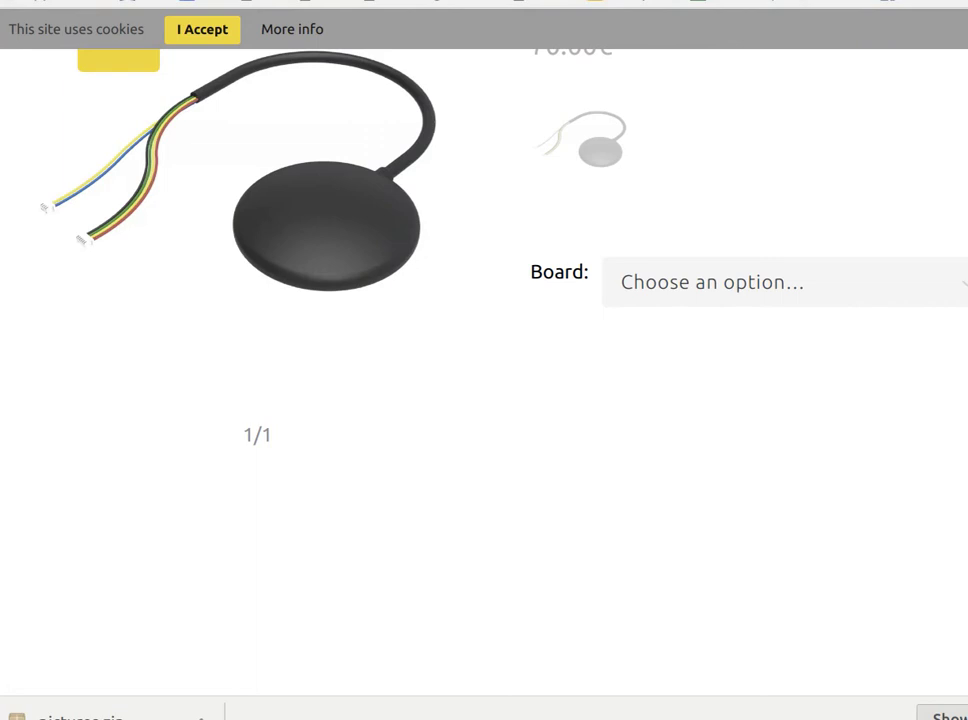
scroll(460, 169, "up", 3)
scroll(540, 210, "down", 1)
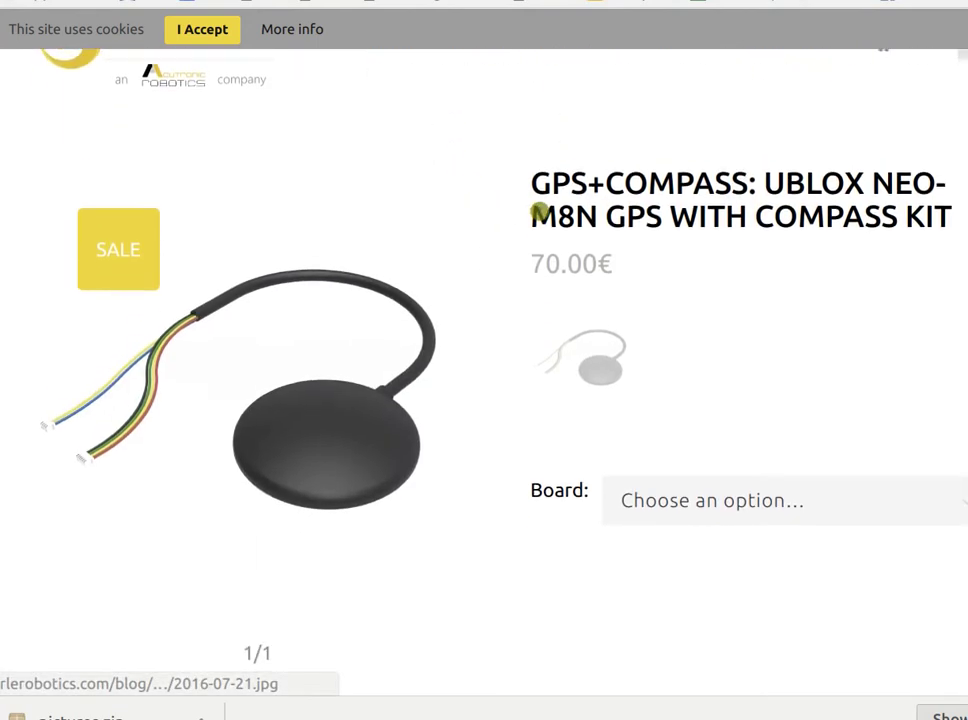
scroll(541, 214, "up", 2)
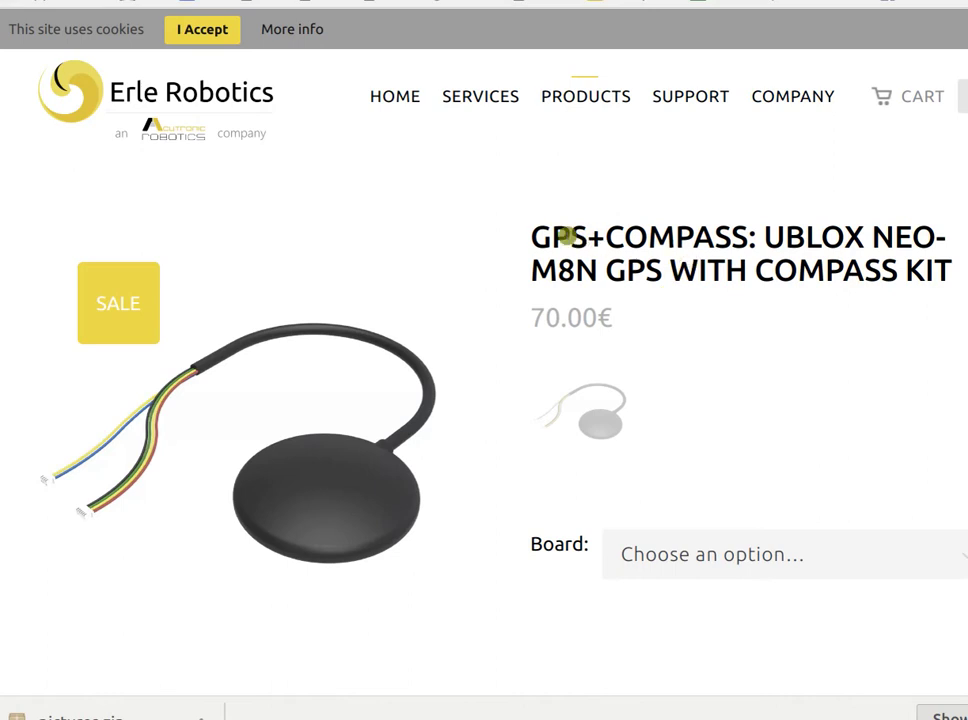
left_click_drag(532, 236, 536, 252)
left_click(951, 272)
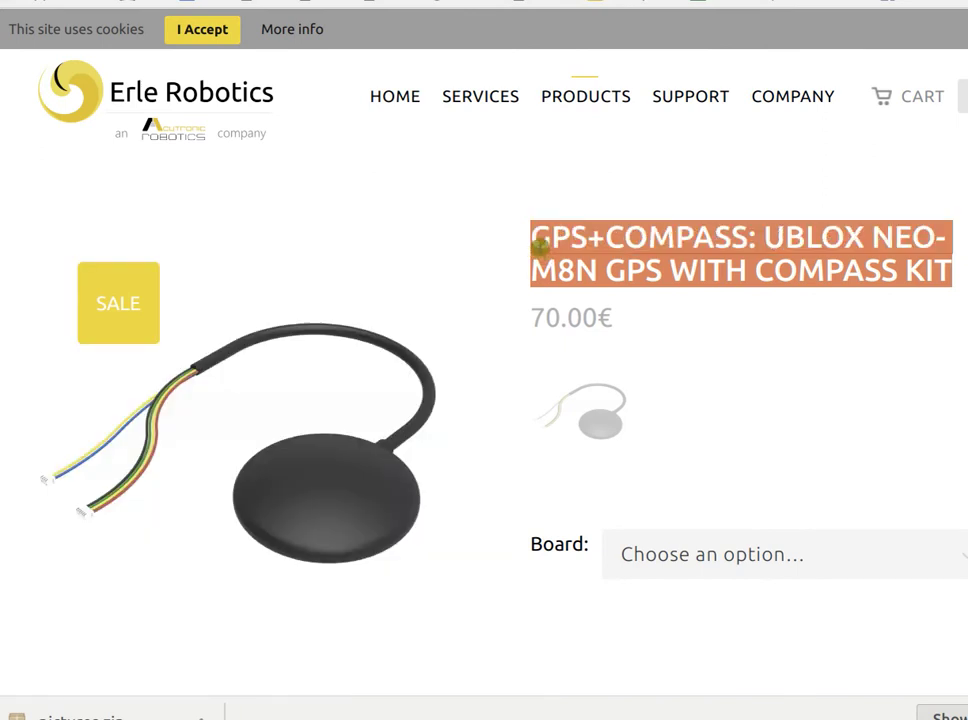
left_click_drag(274, 97, 119, 95)
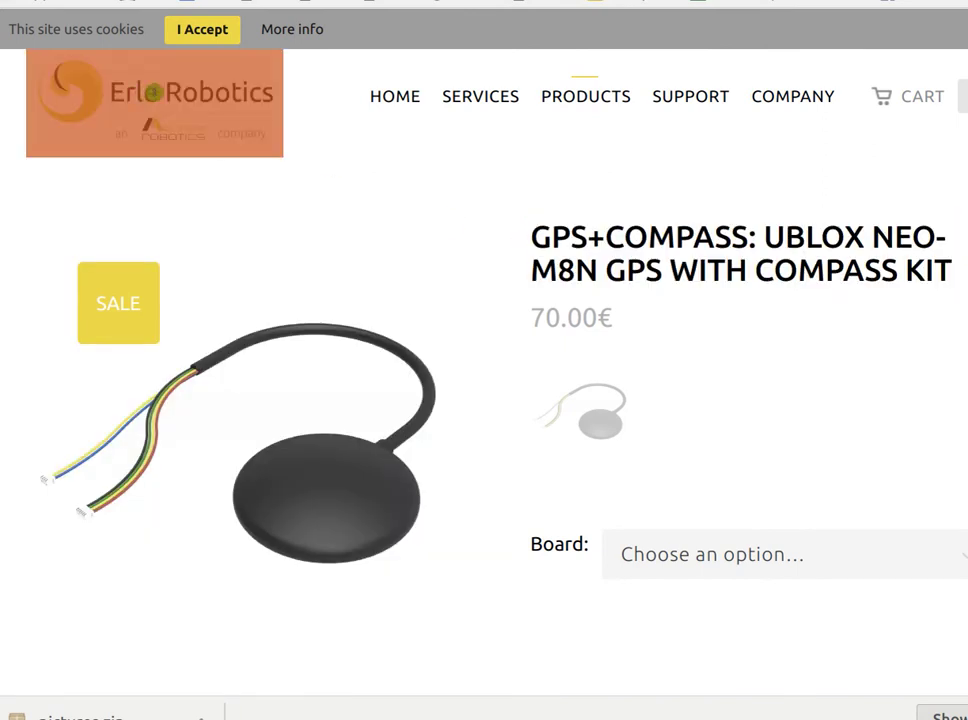
left_click(540, 239)
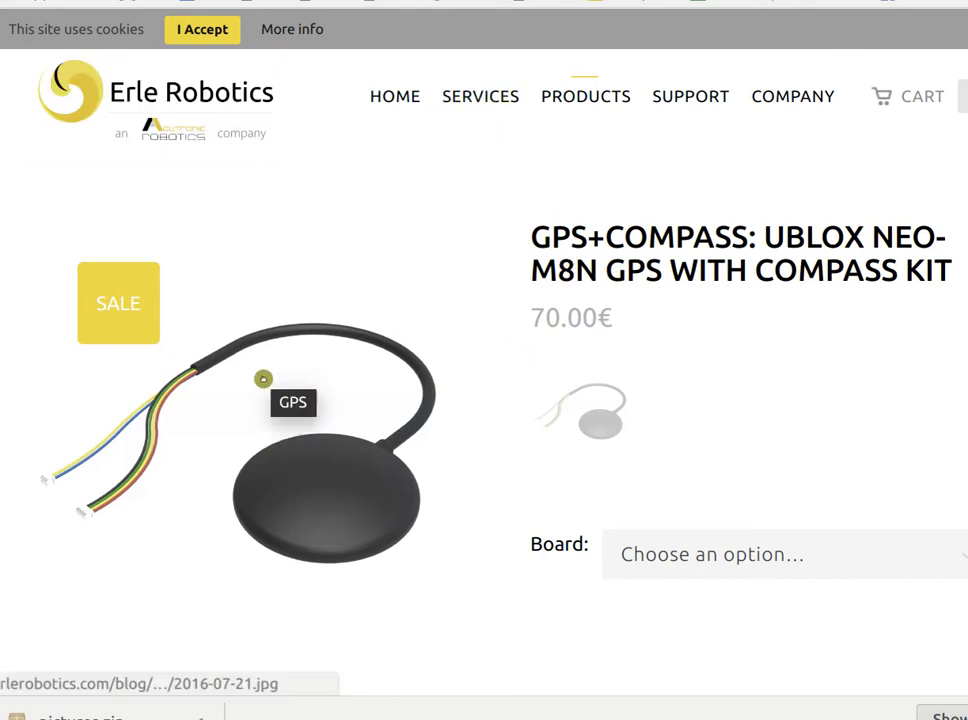
scroll(263, 379, "down", 1)
scroll(263, 379, "down", 2, "ctrl")
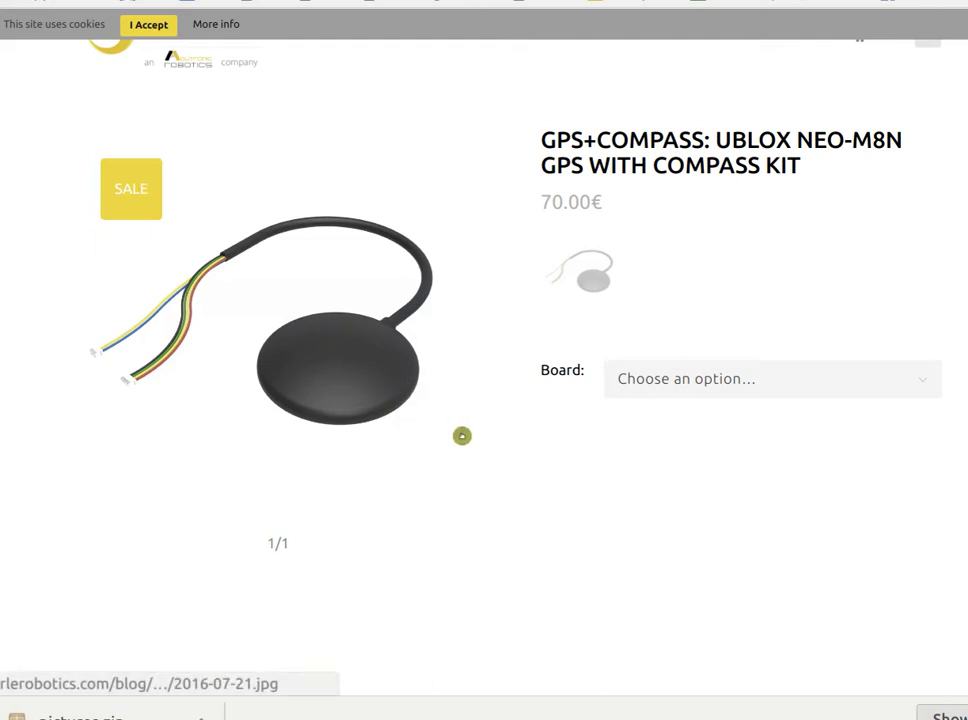
Capture the GPS module photo as a screen area and copy it to the clipboard.
left_click(240, 302)
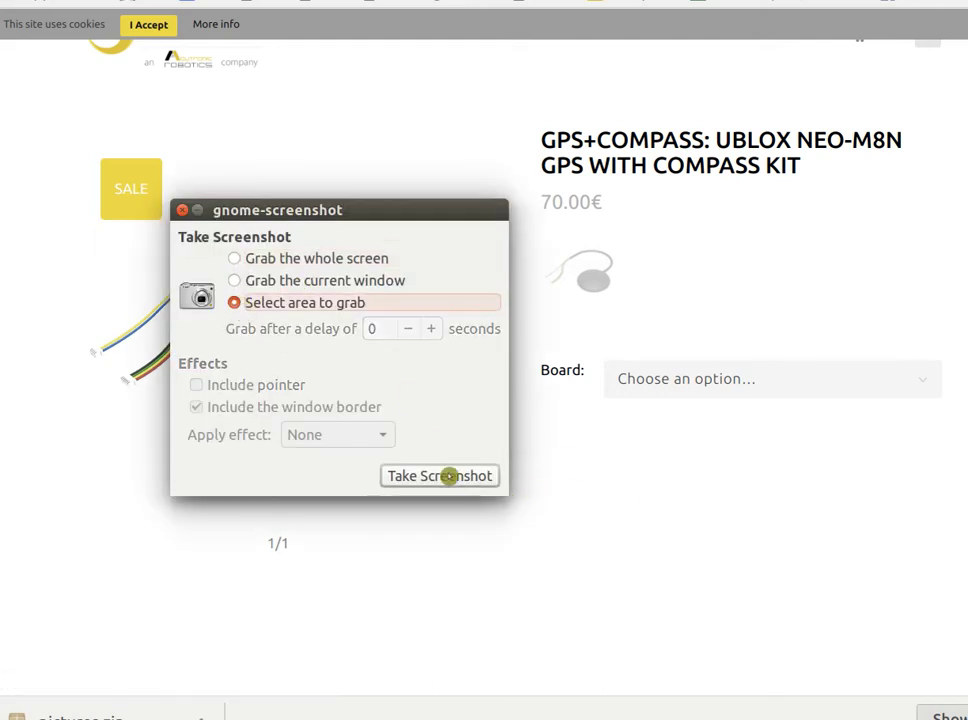
left_click(449, 474)
left_click_drag(447, 433, 92, 218)
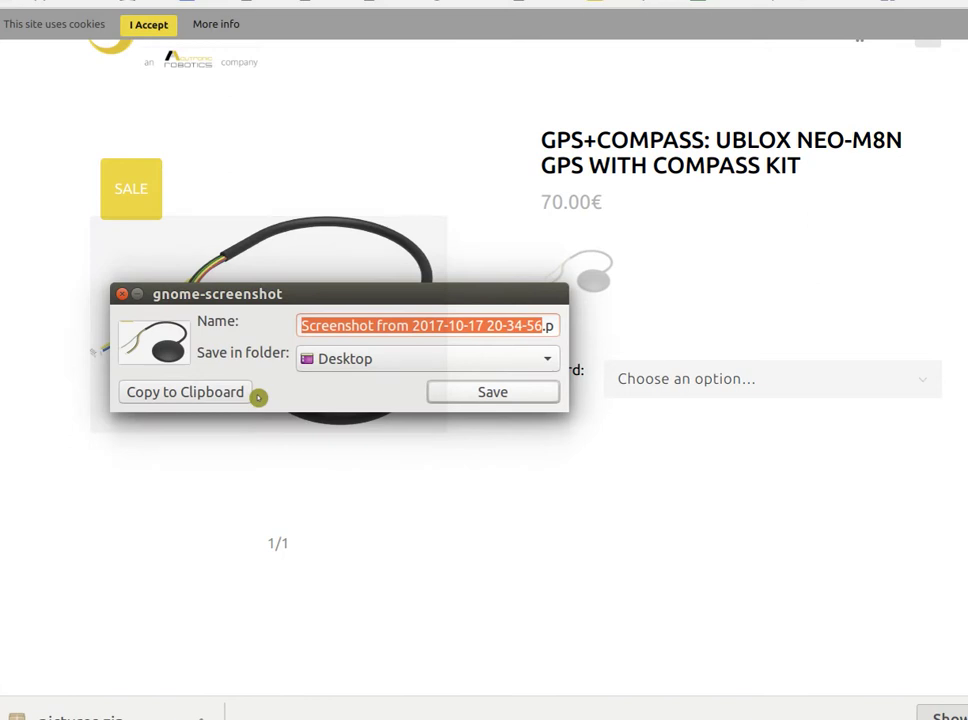
left_click(150, 390)
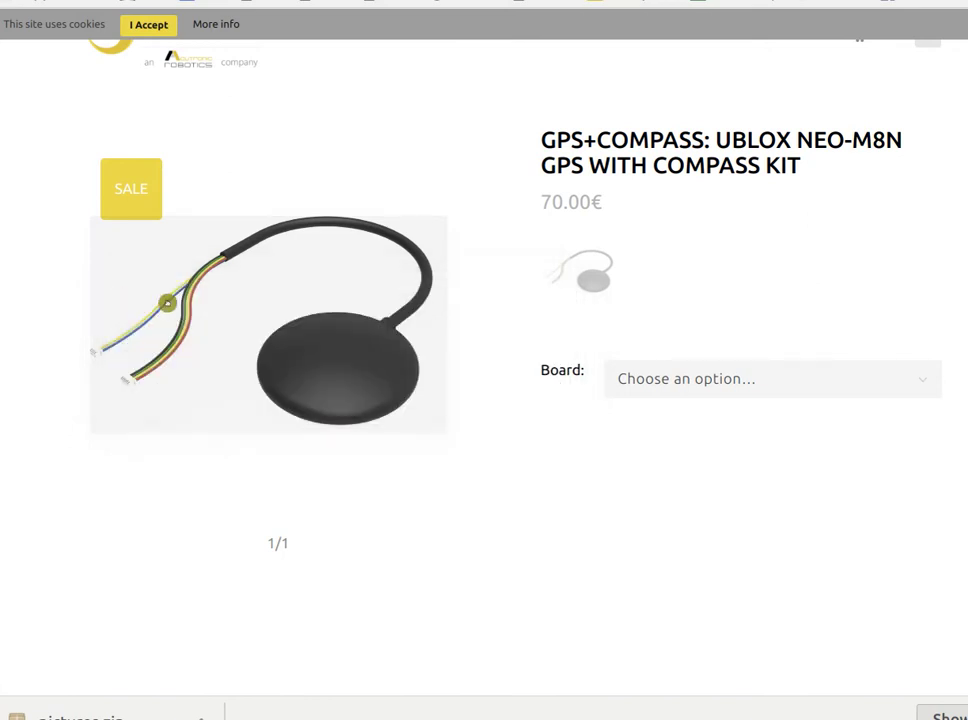
Readjust the page zoom and outline the GPS module photo for a second area capture.
key("ctrl+minus")
key("ctrl+minus")
key("ctrl+minus")
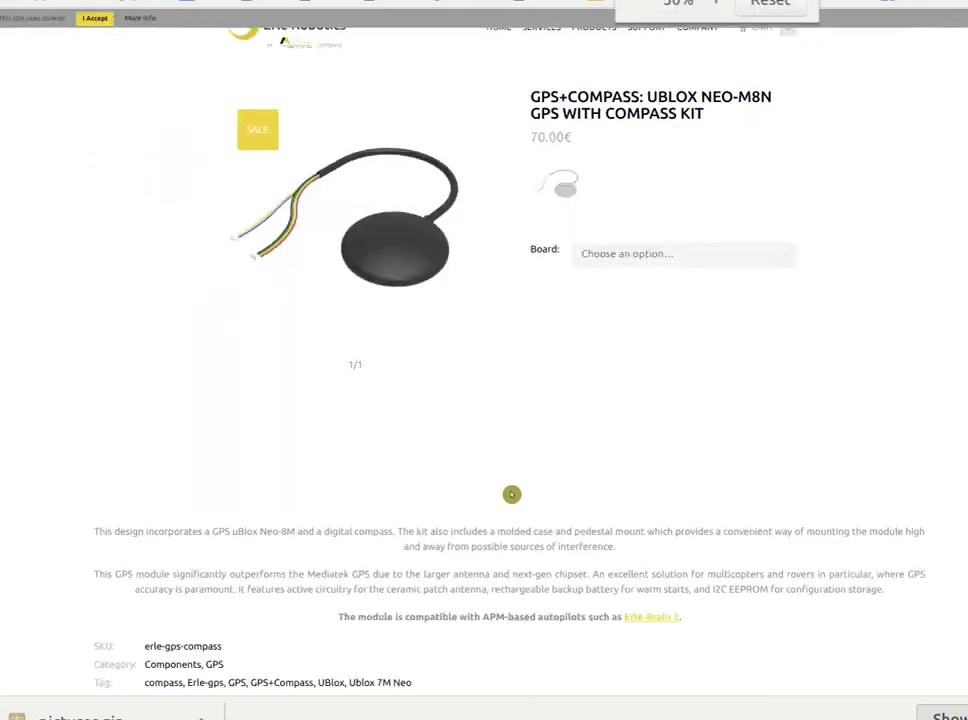
key("ctrl+plus")
key("ctrl+plus")
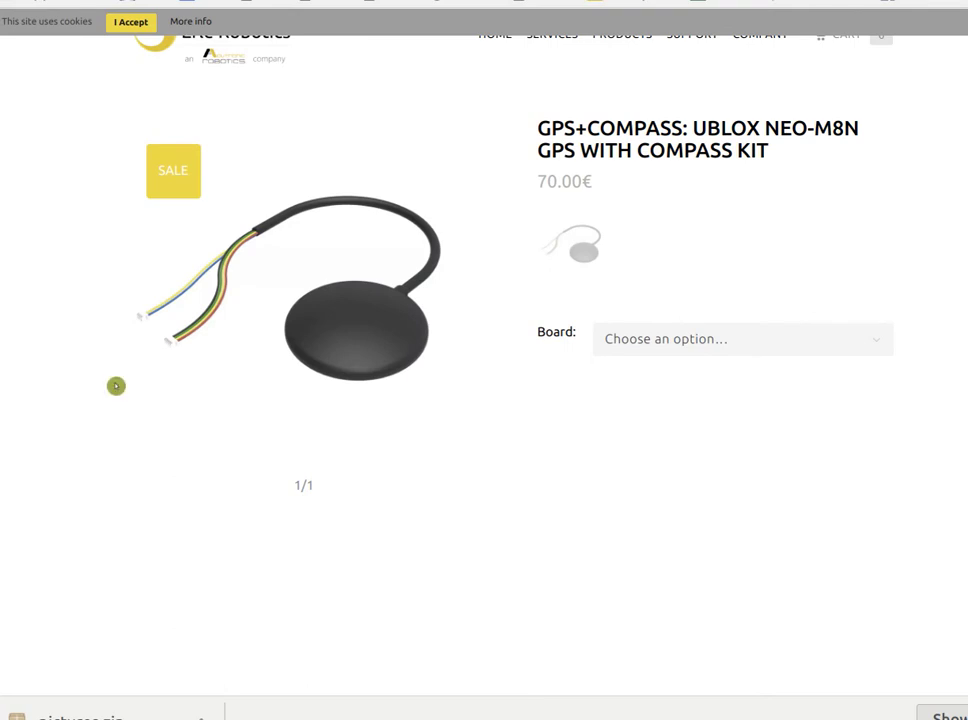
left_click(234, 302)
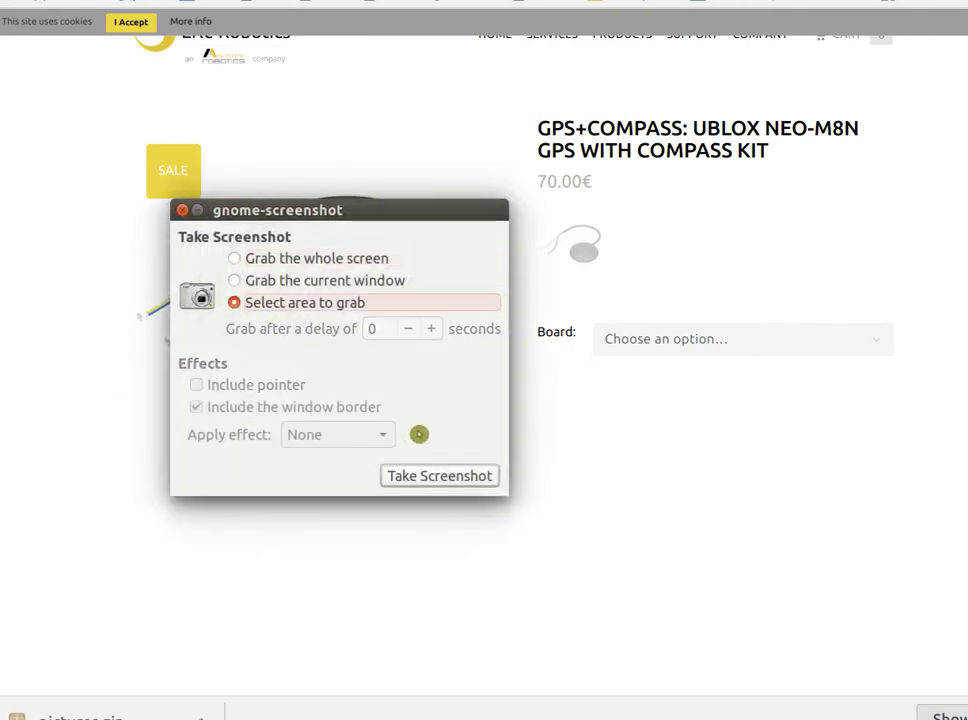
left_click(430, 472)
left_click_drag(448, 392, 134, 198)
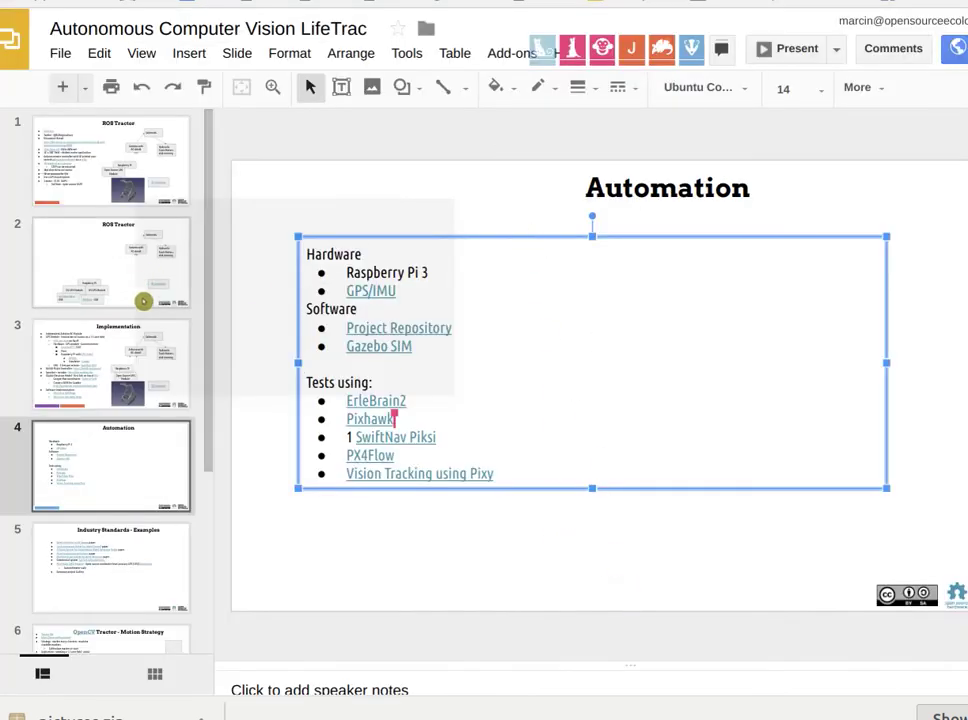
Paste the GPS module photo onto the ROS Tractor slide and shrink it.
left_click(157, 274)
key("ctrl+v")
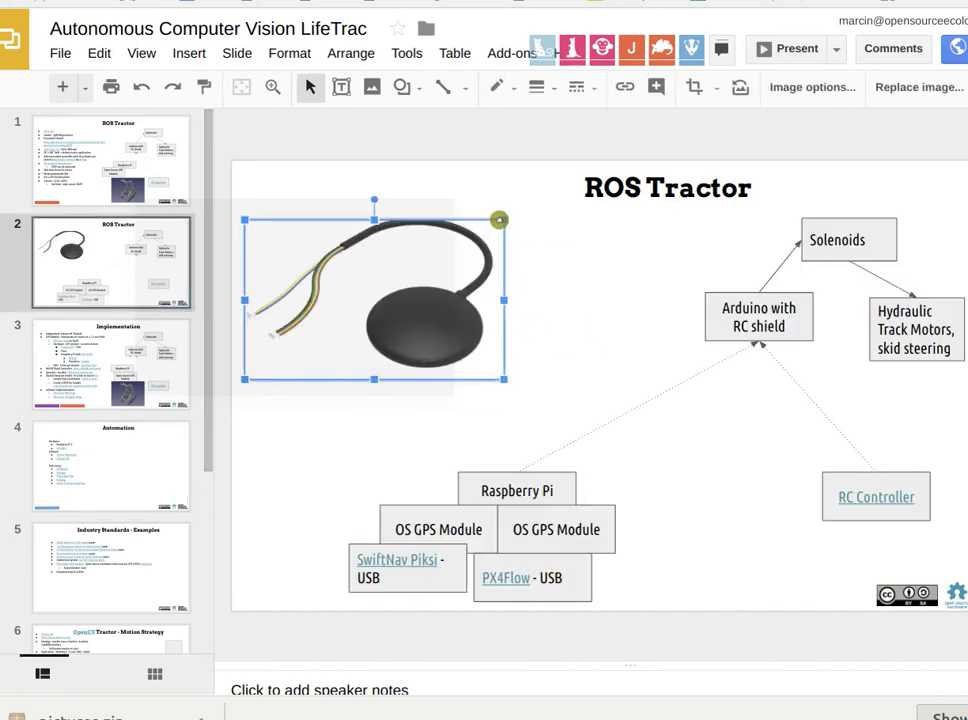
left_click_drag(499, 222, 356, 389)
Reposition the Raspberry Pi and Arduino with RC shield boxes around the GPS photo.
left_click_drag(546, 484, 550, 371)
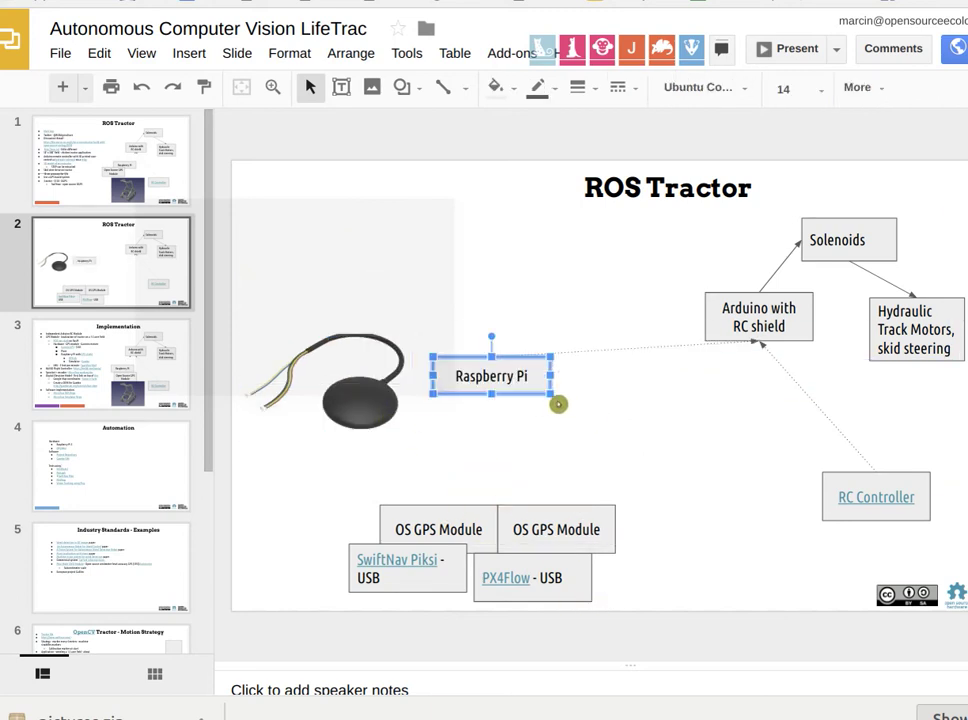
left_click(735, 305)
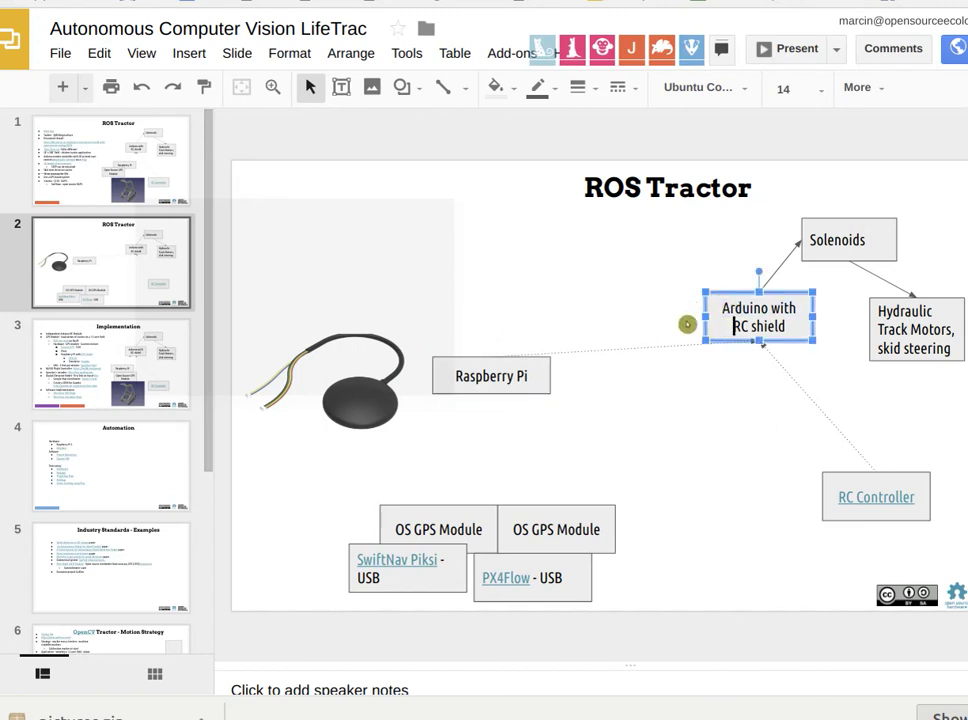
left_click(710, 333)
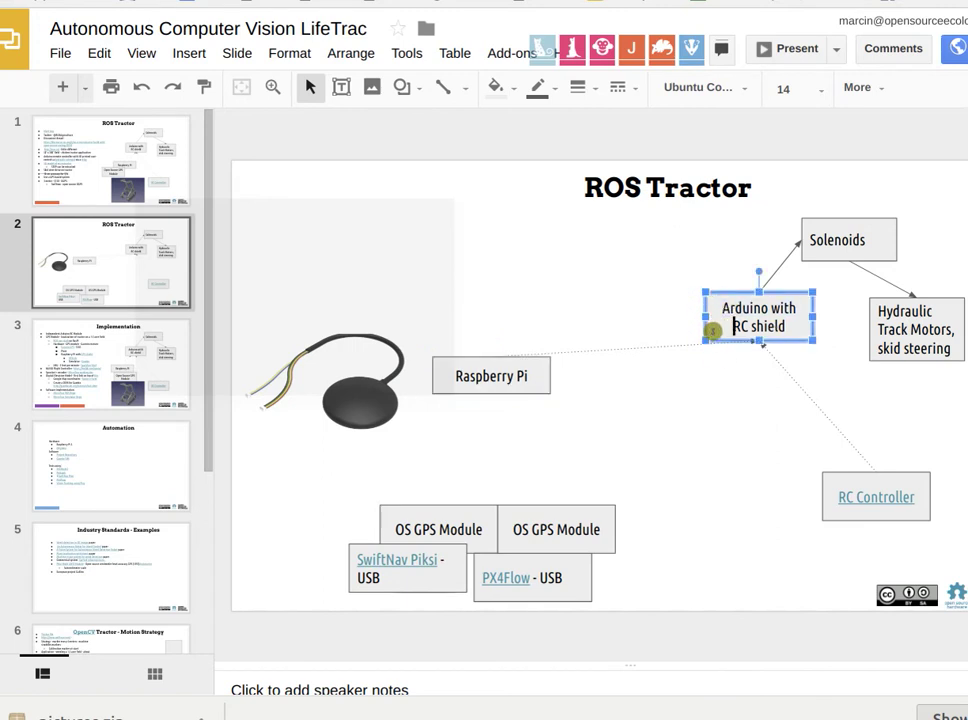
left_click_drag(706, 306, 652, 283)
left_click_drag(542, 389, 537, 419)
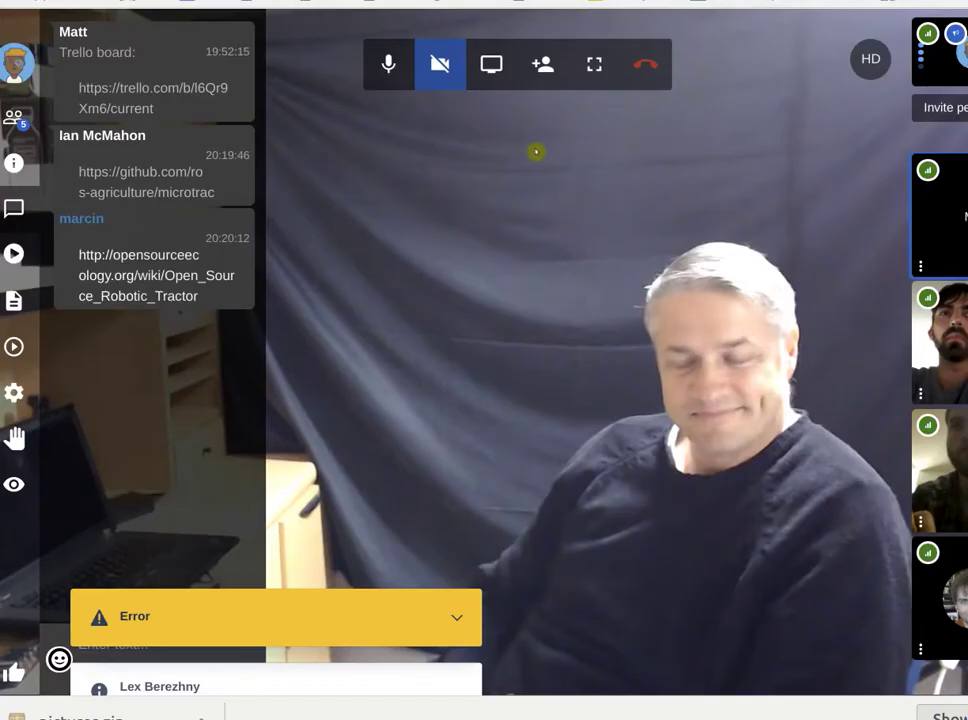
Share your entire screen in the Jitsi Meet call.
left_click(491, 66)
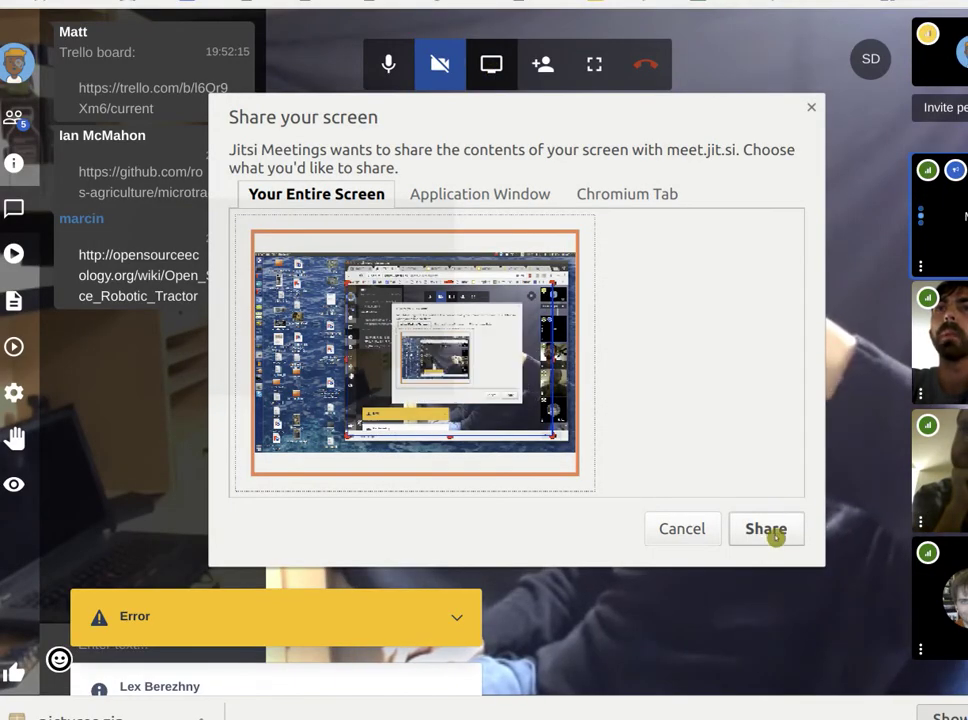
left_click(766, 530)
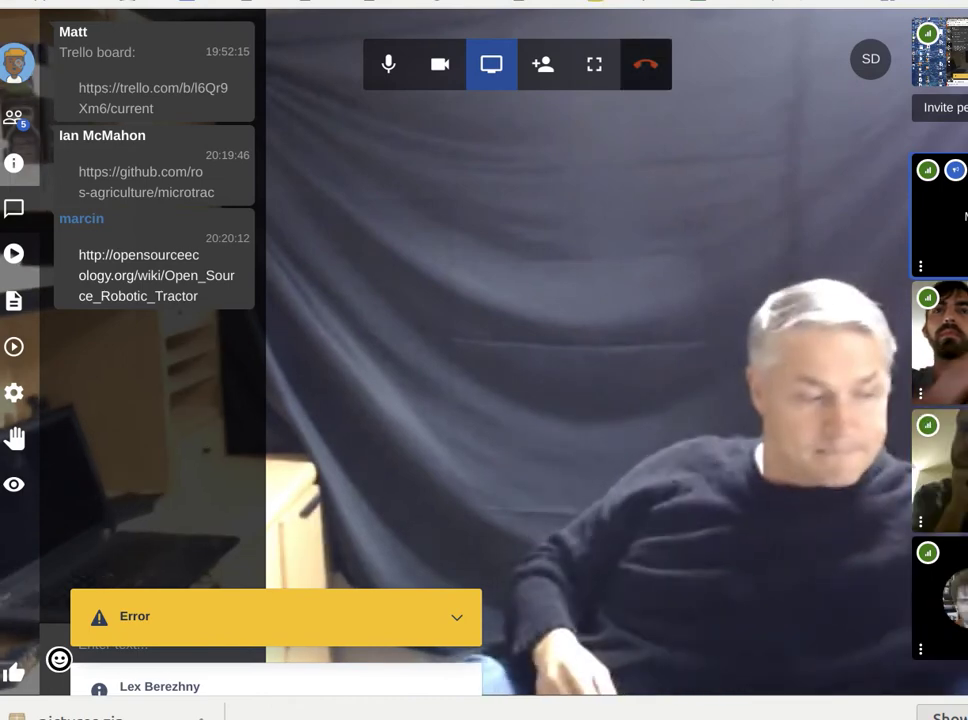
Place the SwiftNav Piksi - USB box beside Raspberry Pi and nudge the Raspberry Pi box toward the photo.
key("ctrl+Tab")
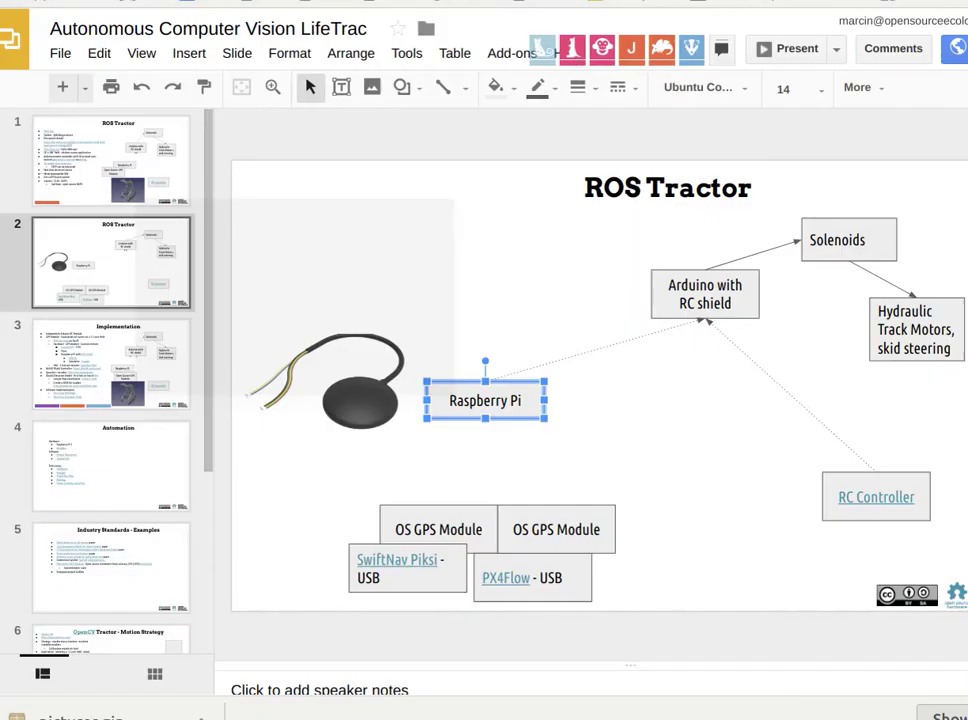
left_click_drag(458, 560, 731, 467)
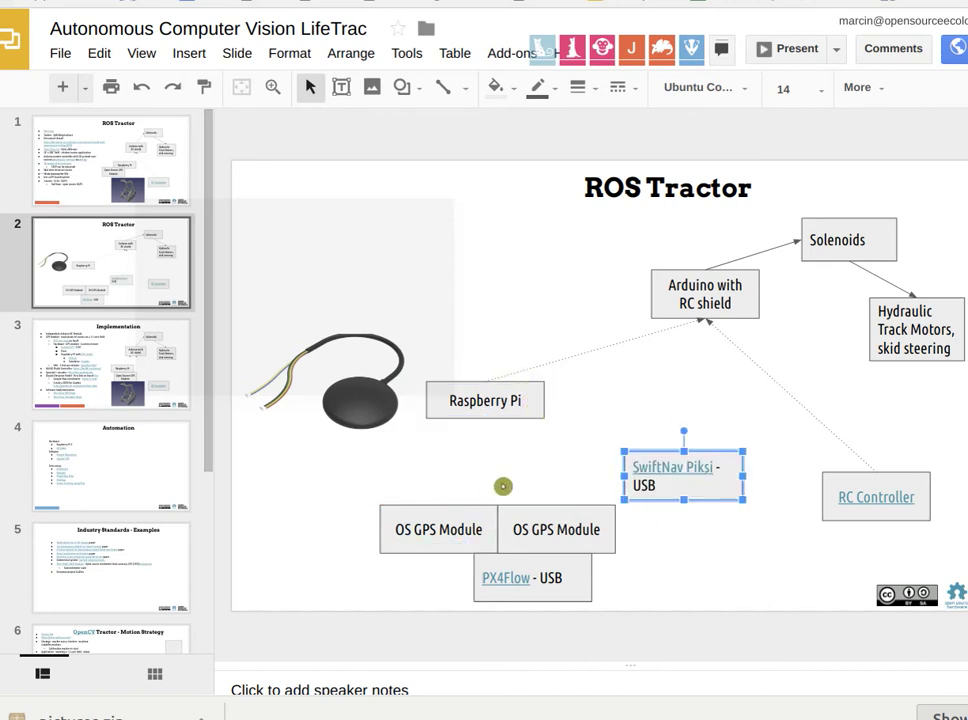
left_click(365, 413)
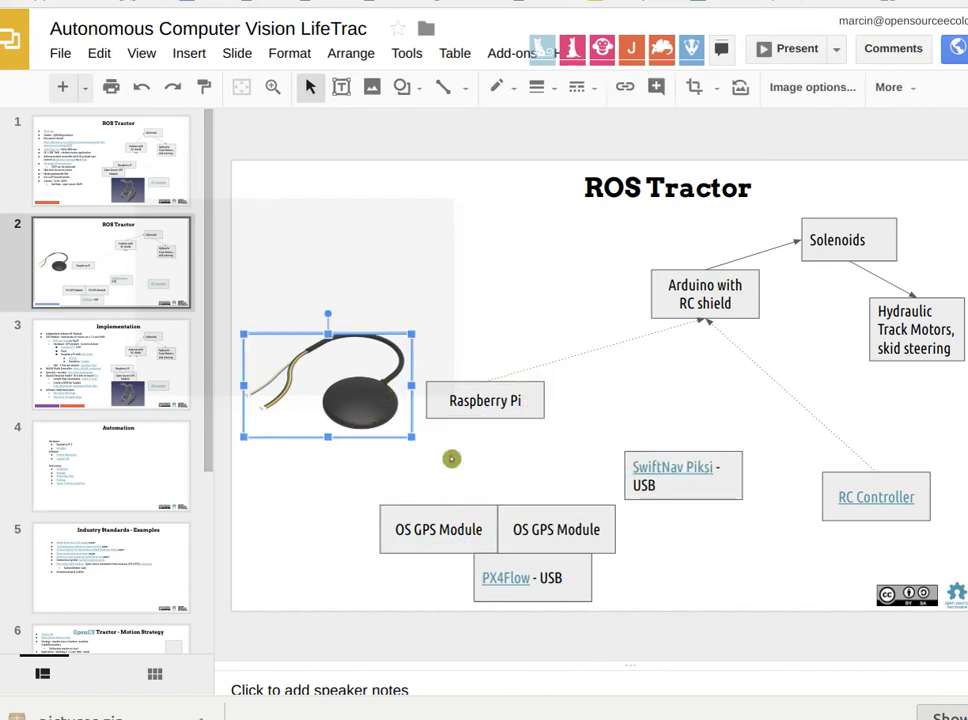
left_click(650, 485)
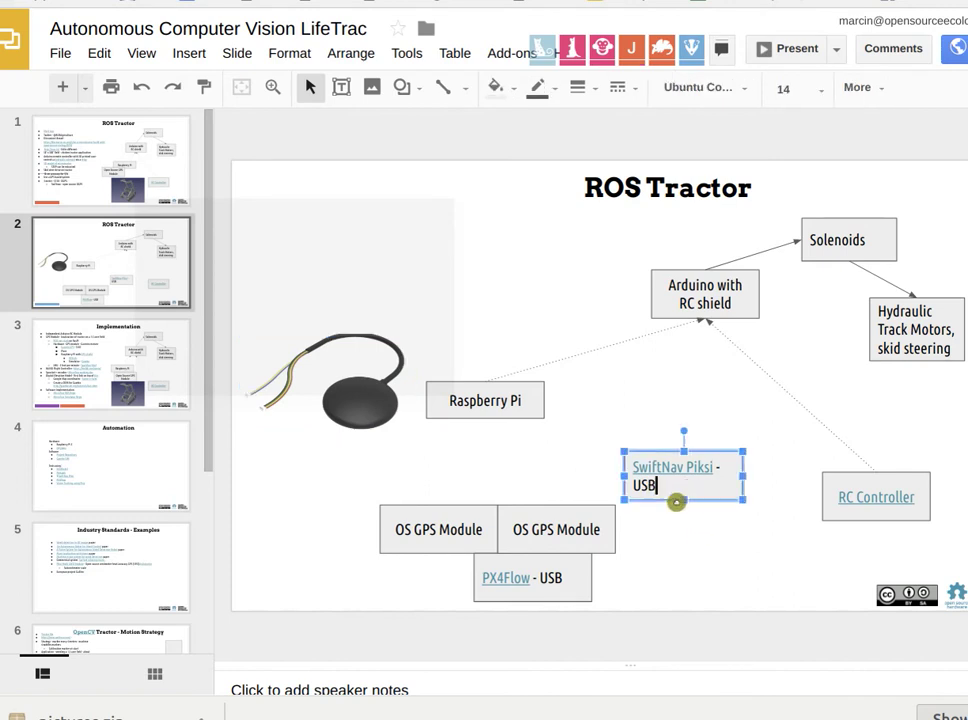
key("ctrl+Tab")
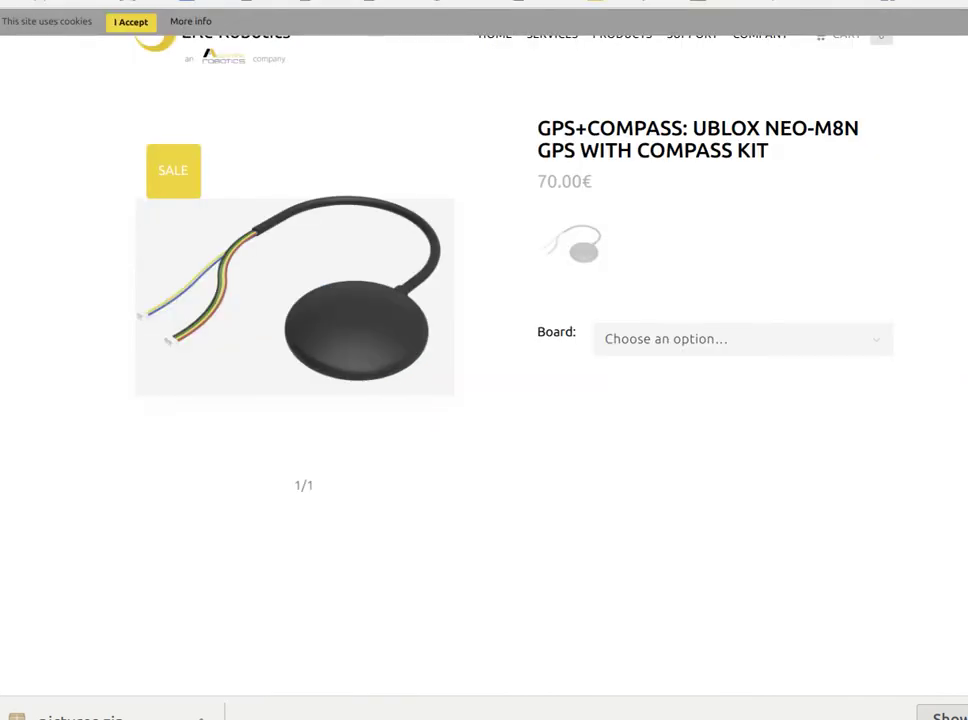
key("ctrl+shift+Tab")
key("ctrl+shift+Tab")
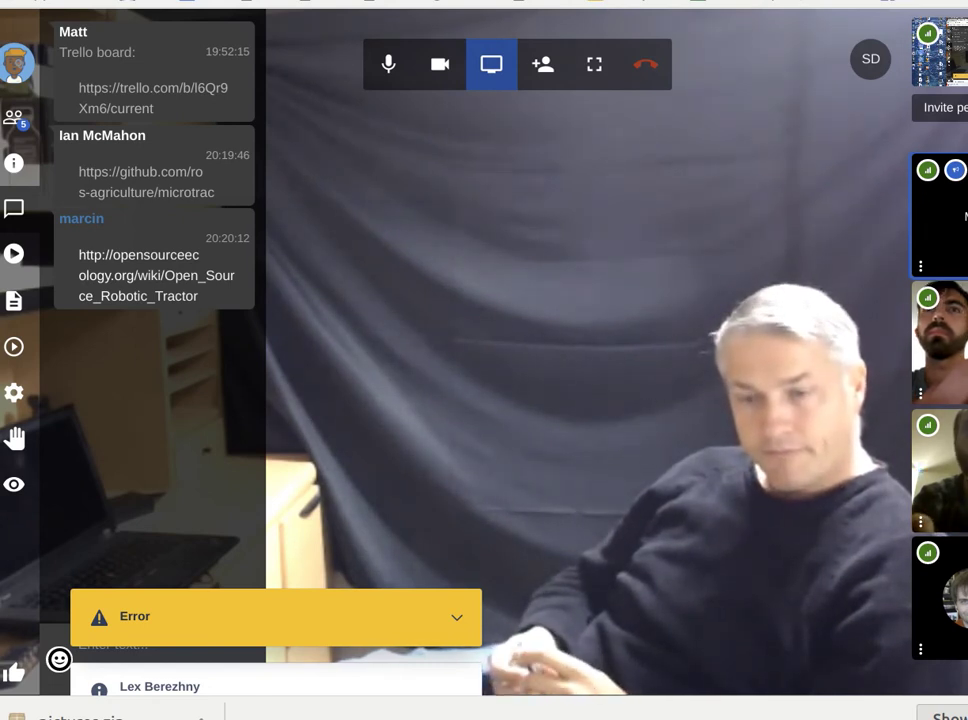
key("ctrl+Tab")
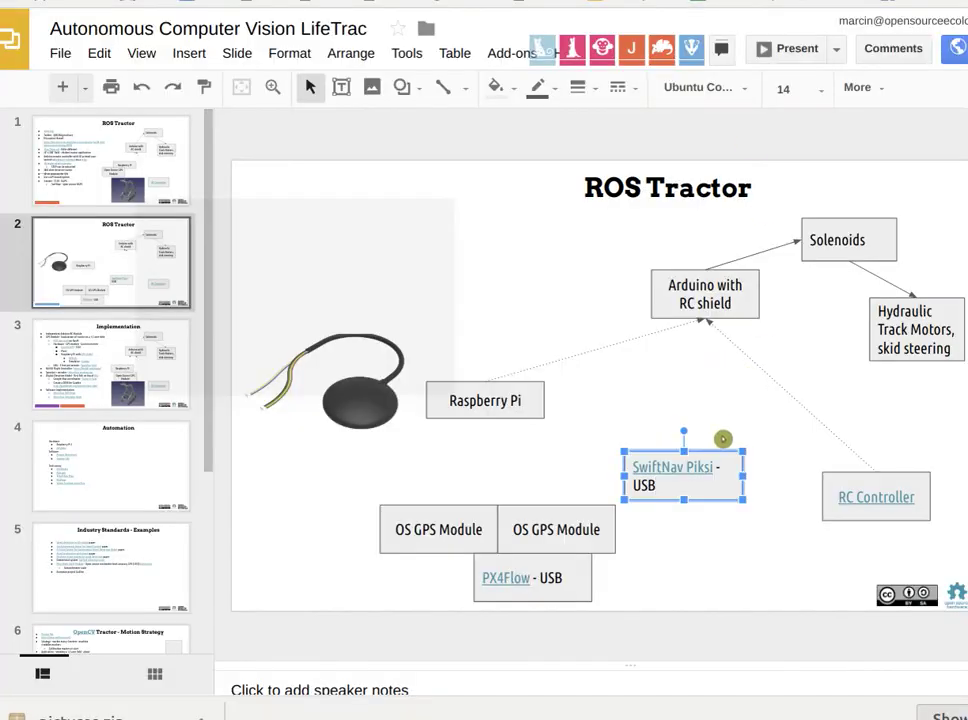
key("shift+Left")
key("shift+Left")
key("shift+Left")
key("shift+Left")
key("shift+Left")
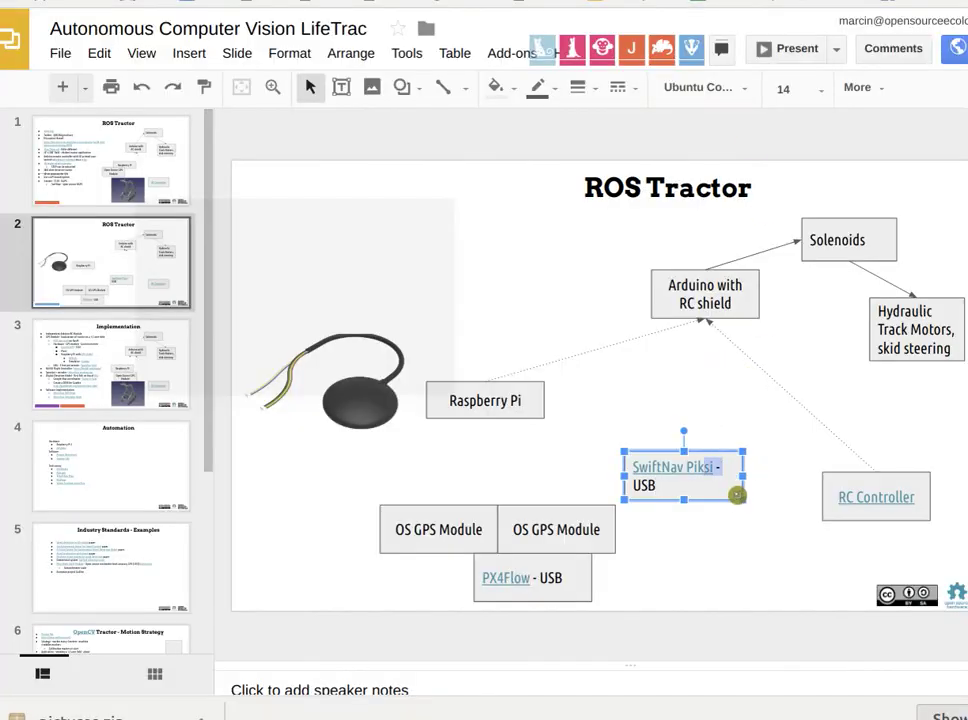
left_click_drag(722, 480, 667, 416)
left_click_drag(535, 411, 510, 405)
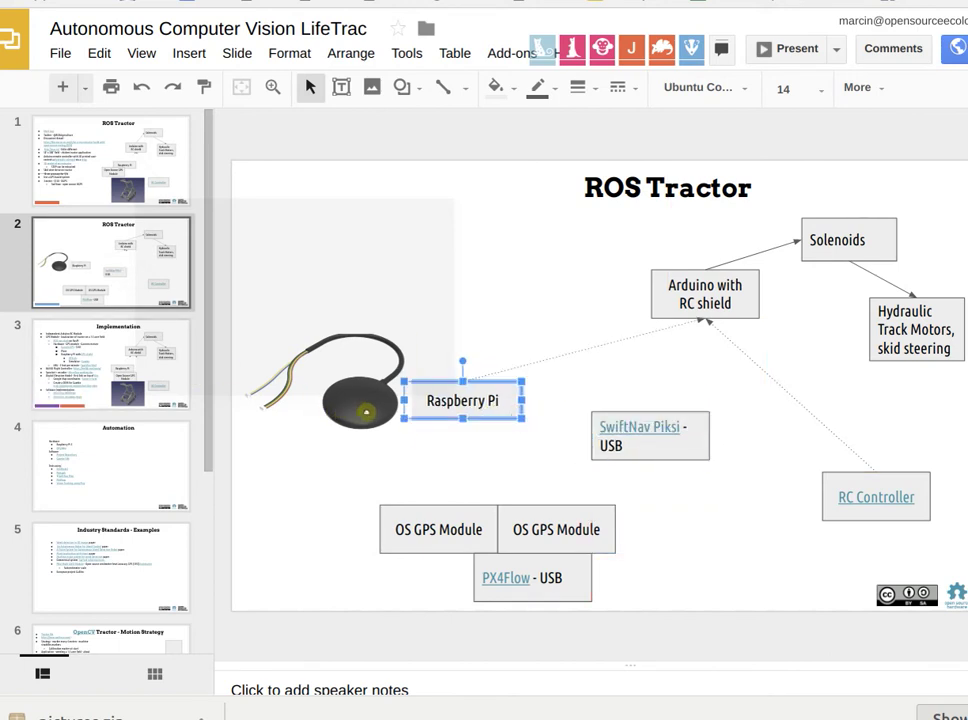
Append ' + $1k' to the SwiftNav Piksi USB label, then begin editing the Raspberry Pi label.
left_click(367, 410)
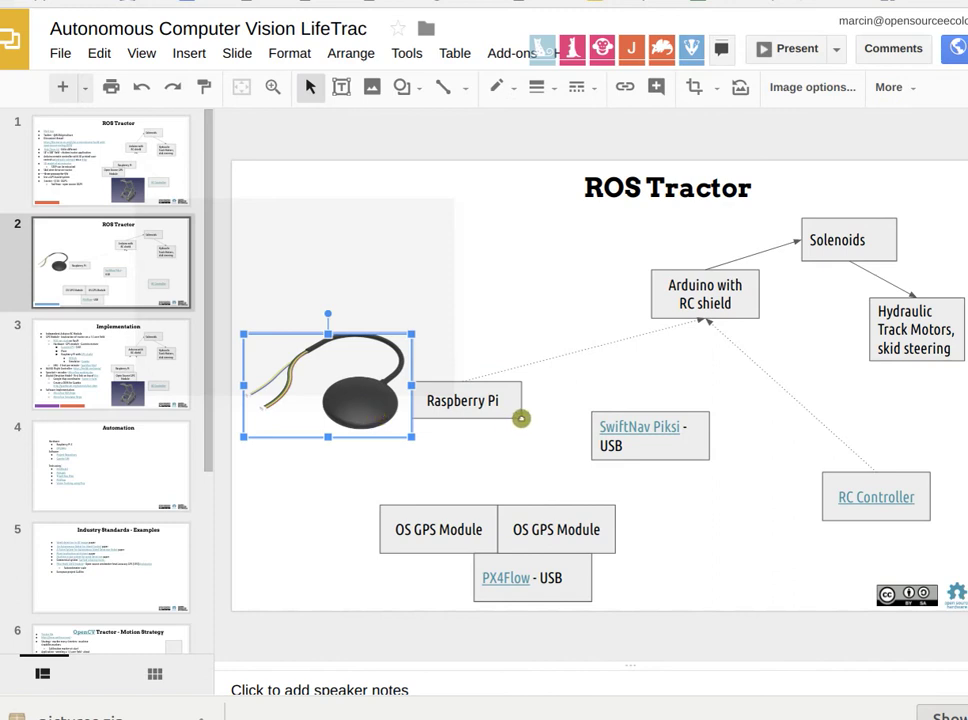
left_click(630, 452)
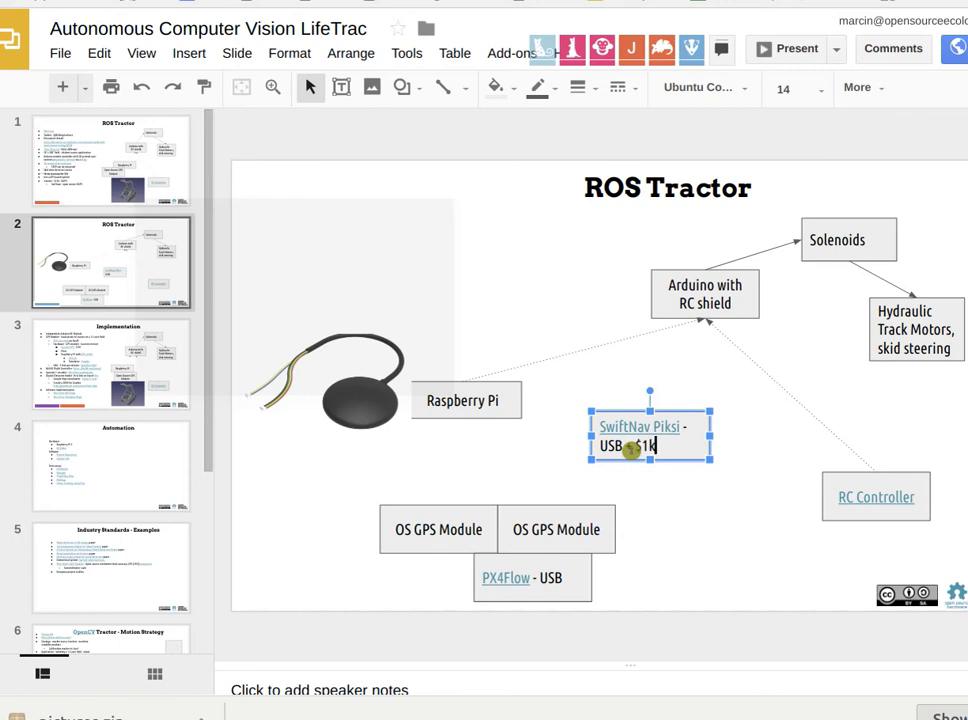
left_click(500, 399)
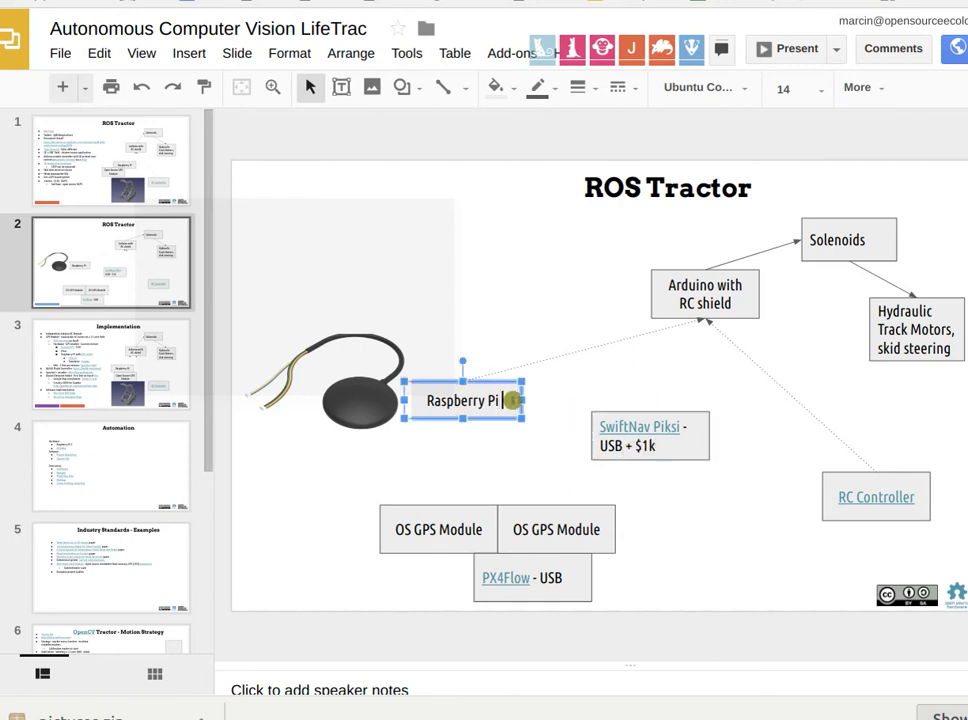
Add '+' to the Raspberry Pi label, then highlight the Ublox model name on the Erle Robotics page.
type("+")
key("ctrl+Tab")
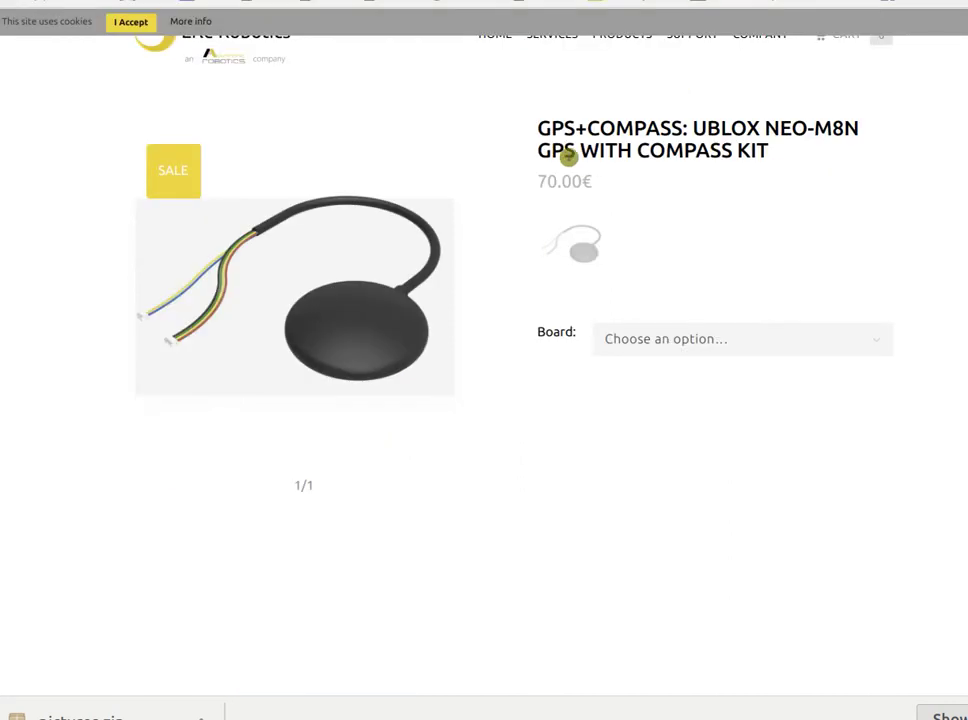
scroll(633, 173, "up", 1)
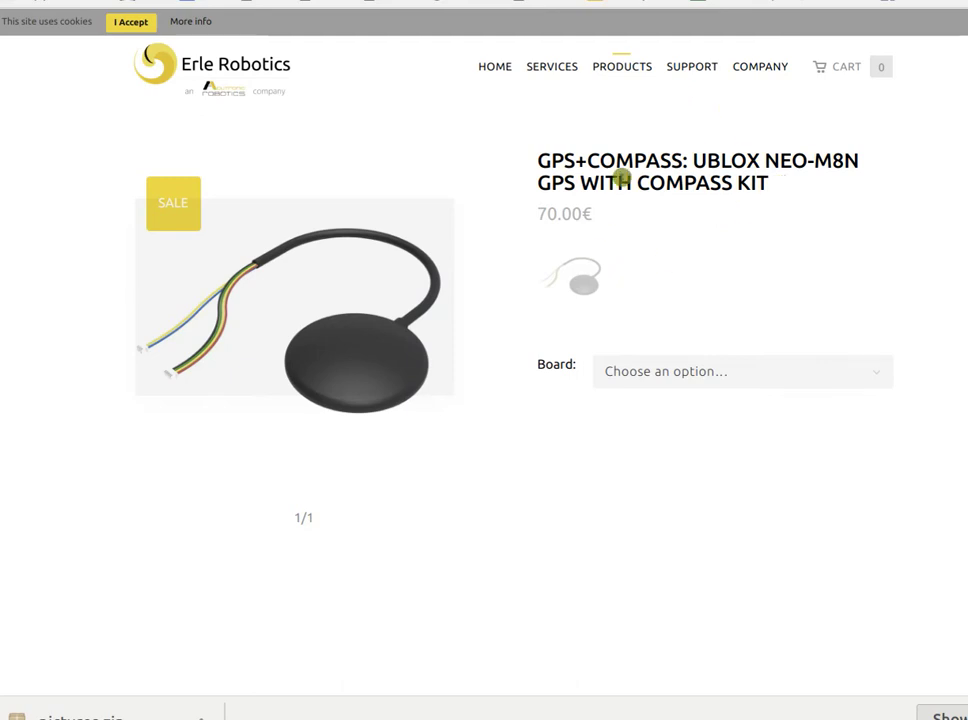
left_click_drag(694, 159, 860, 161)
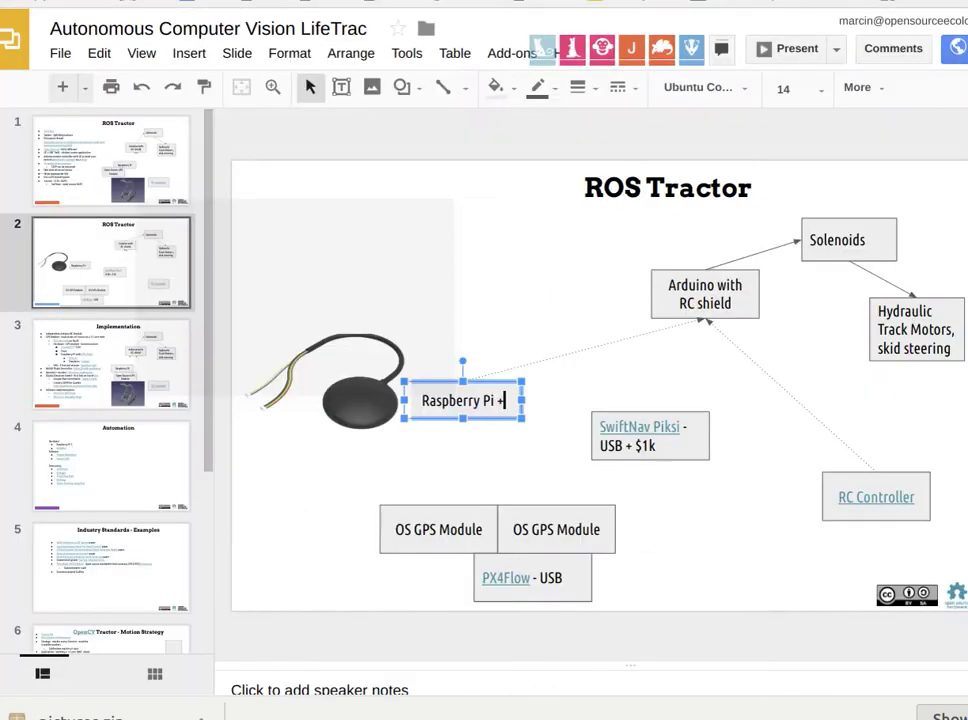
Extend the label to 'Raspberry Pi + Ublox = $70' and shrink the GPS antenna photo.
type("Ublox")
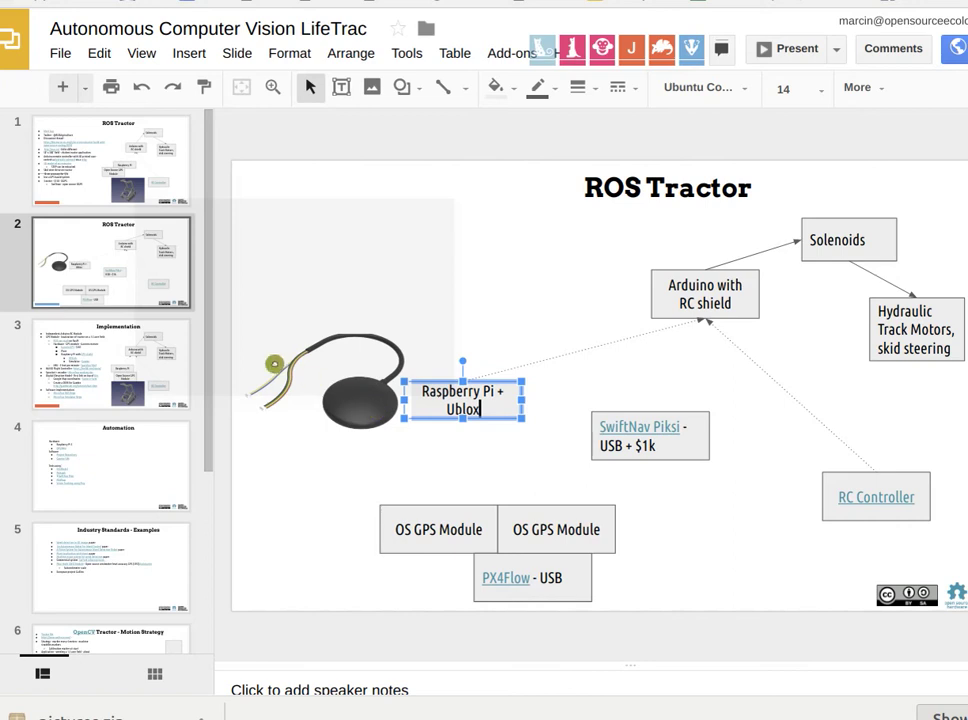
left_click(256, 352)
left_click_drag(260, 346, 288, 358)
left_click_drag(396, 420, 377, 418)
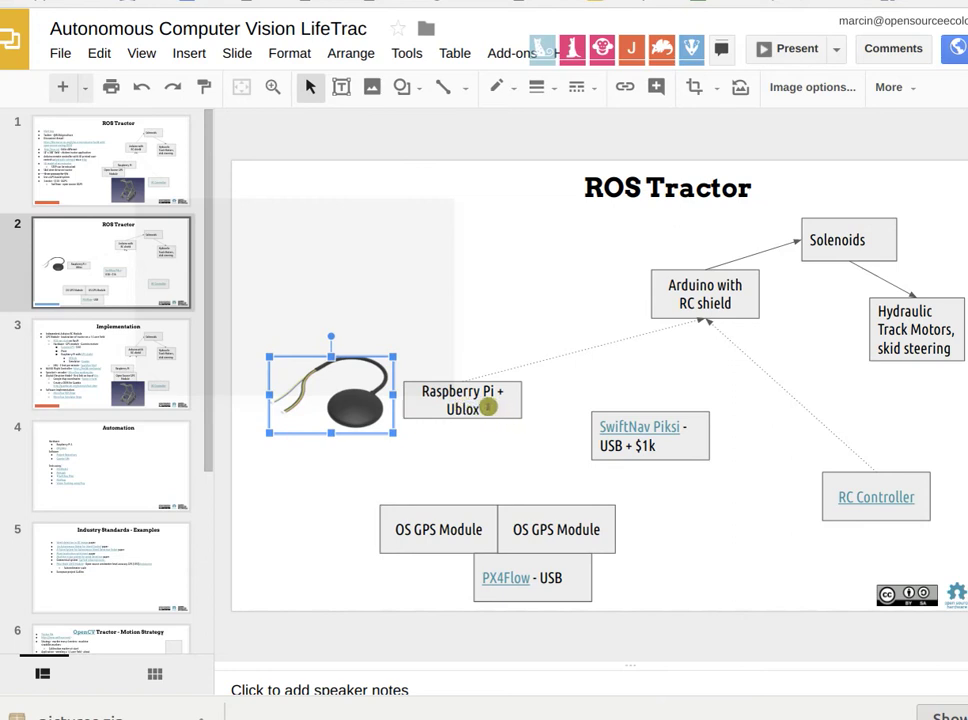
left_click(484, 410)
type("=")
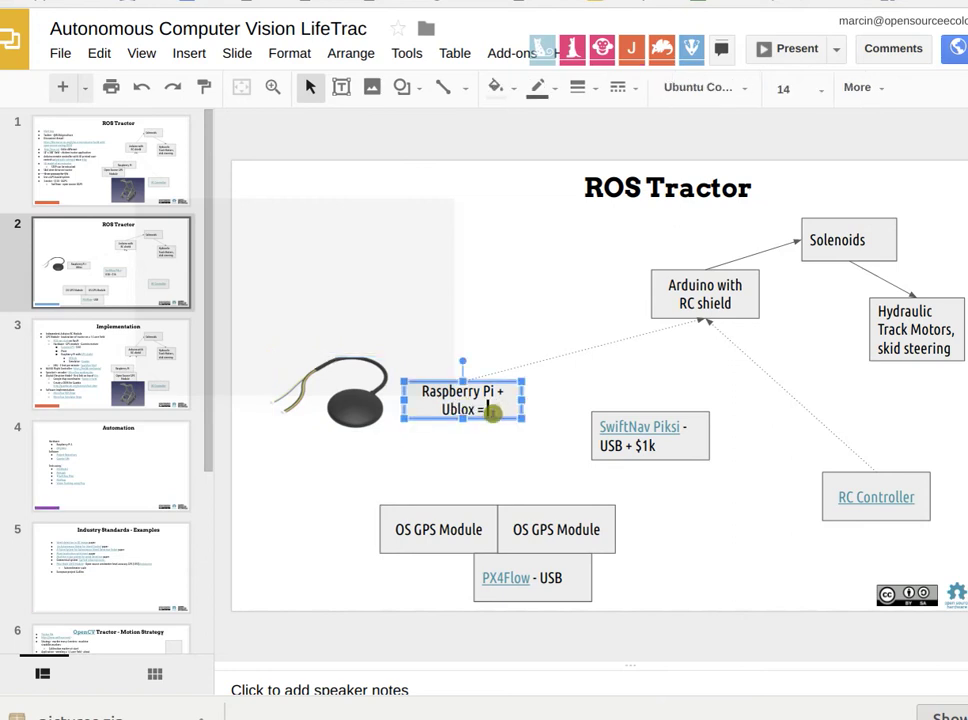
type(" $70")
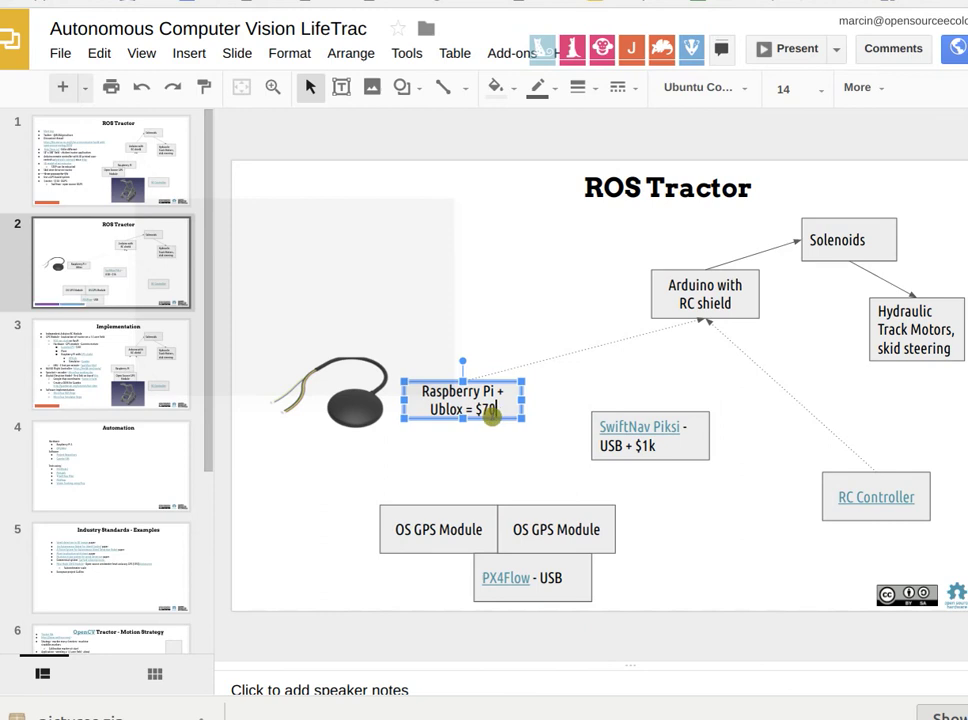
Prefix the price label with 'MVP -'.
left_click(441, 425)
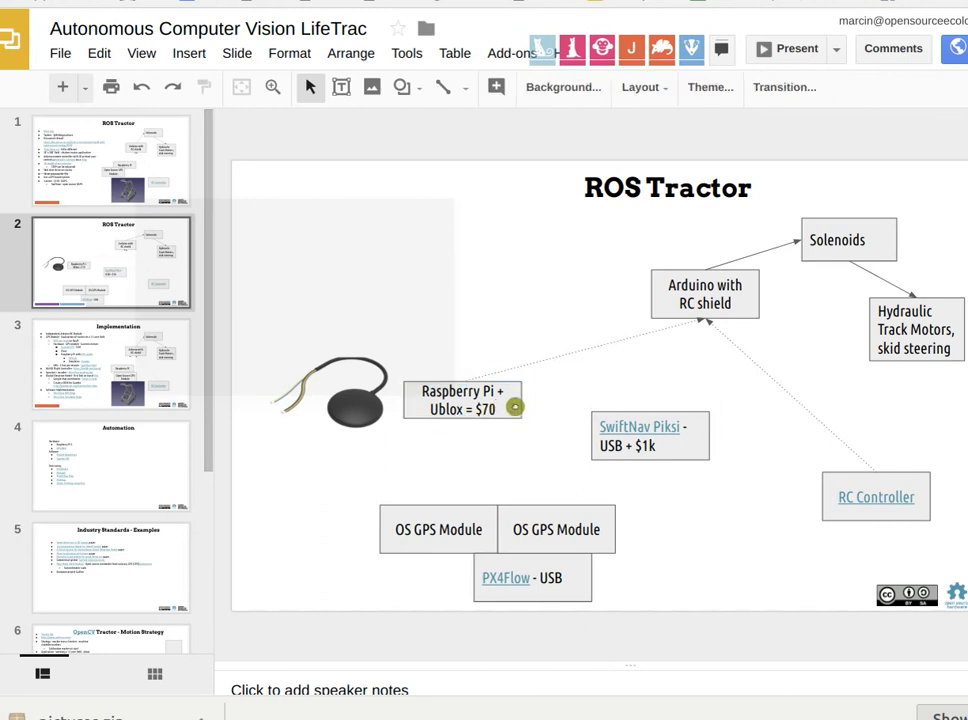
left_click(513, 407)
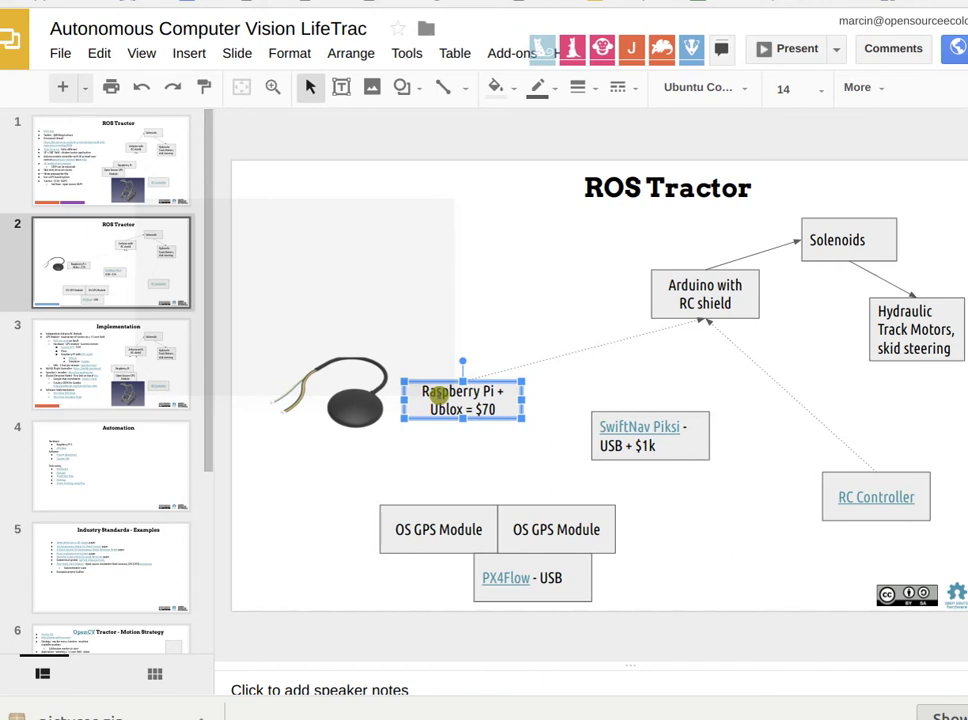
left_click(421, 393)
type("MVP -")
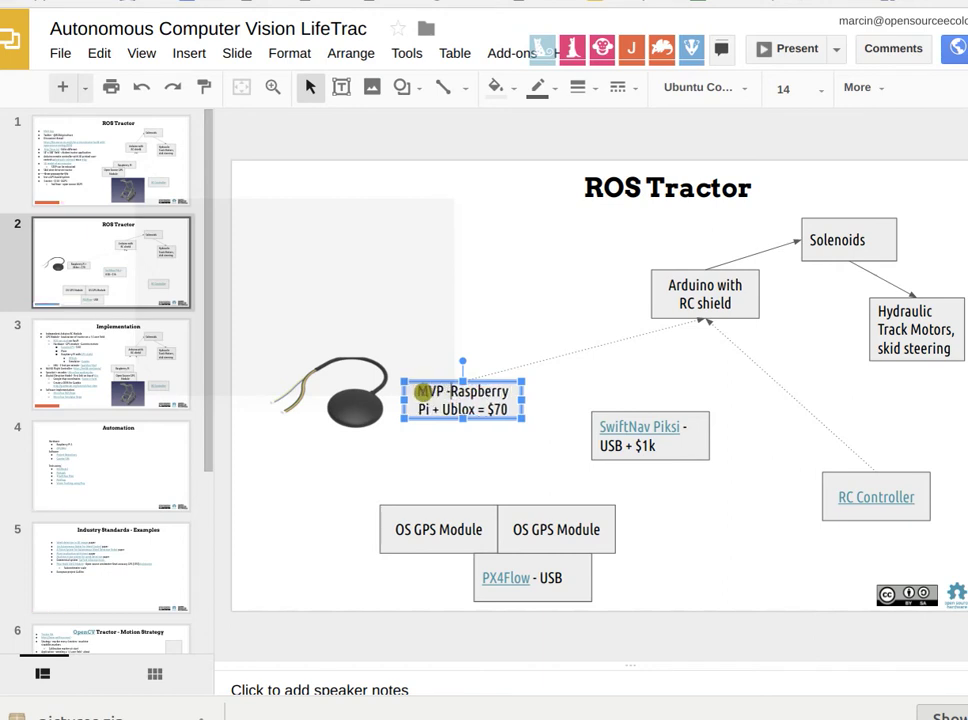
Move the SwiftNav Piksi box down-left and delete the duplicate OS GPS Module box.
left_click_drag(704, 458, 680, 474)
left_click_drag(592, 543, 499, 493)
key("Delete")
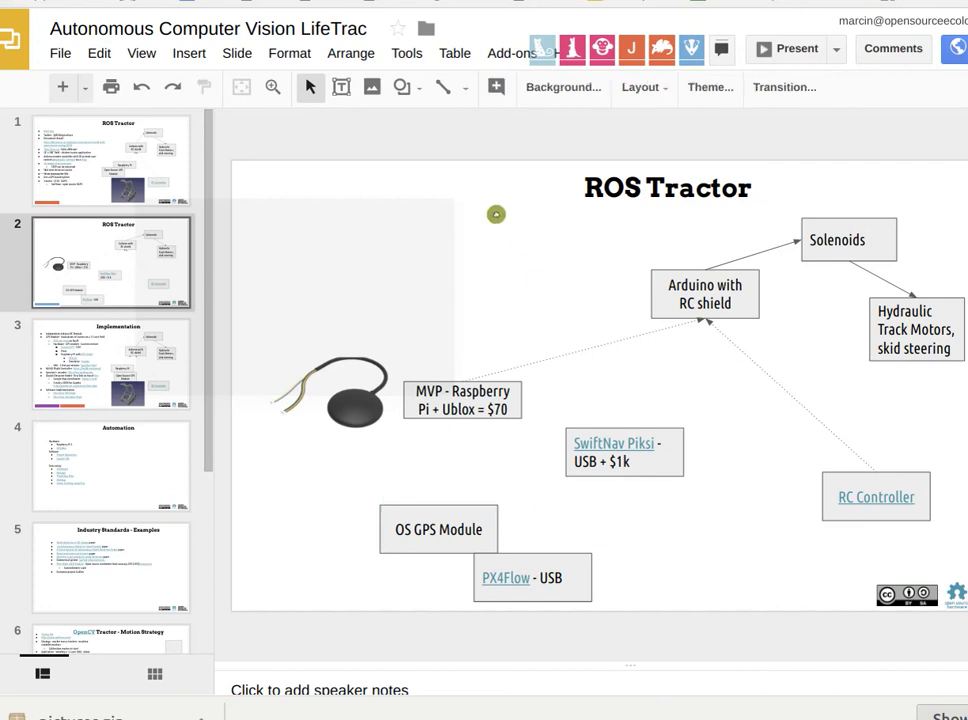
left_click(497, 402)
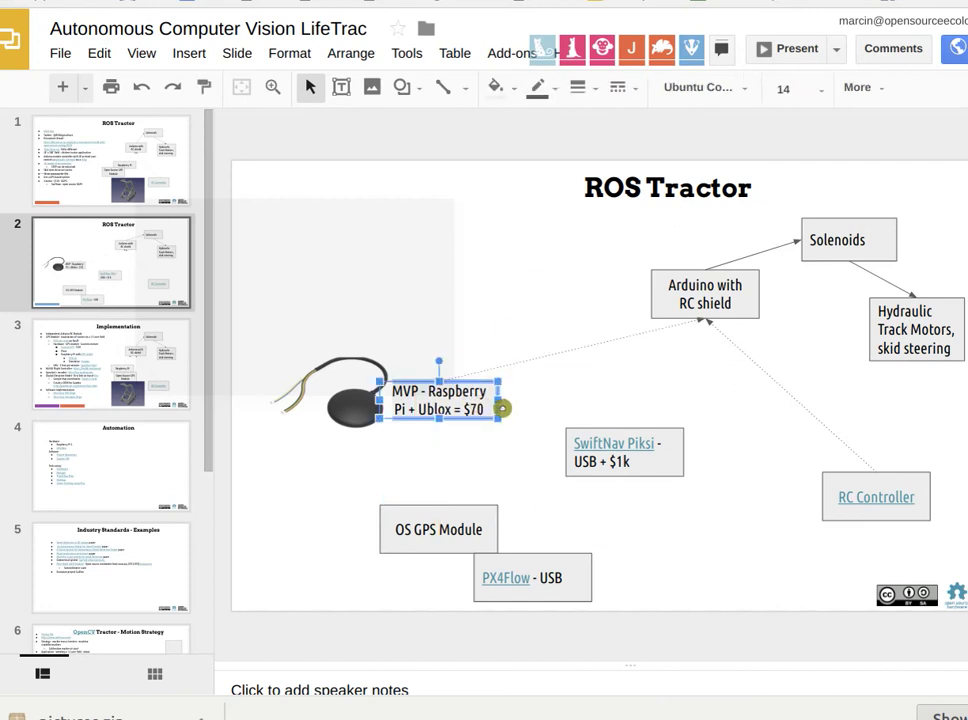
key("ctrl+Tab")
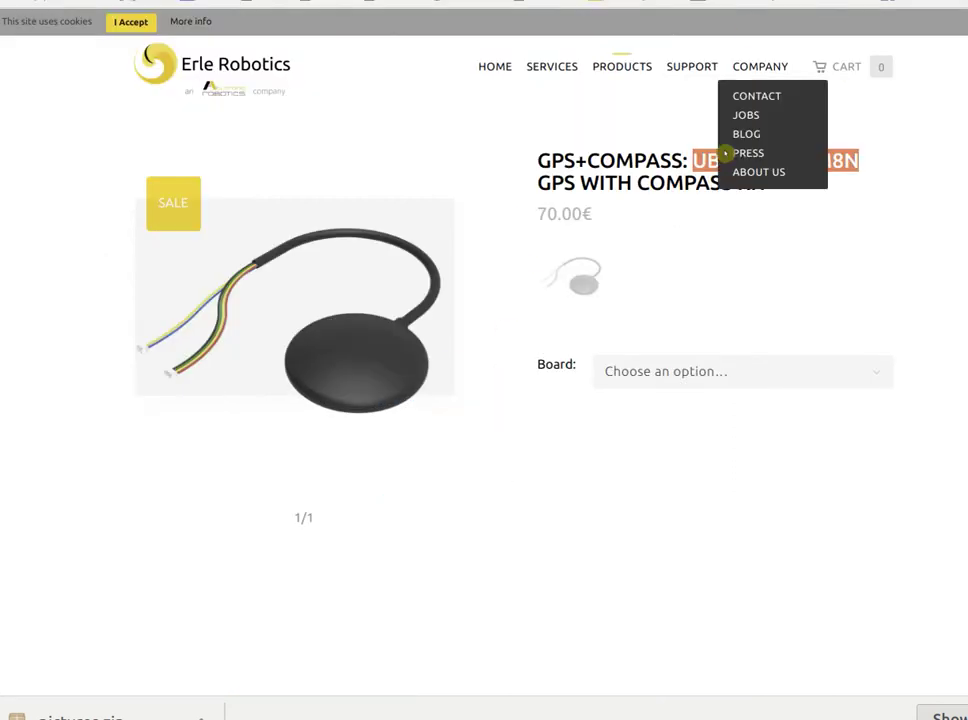
left_click_drag(771, 186, 541, 156)
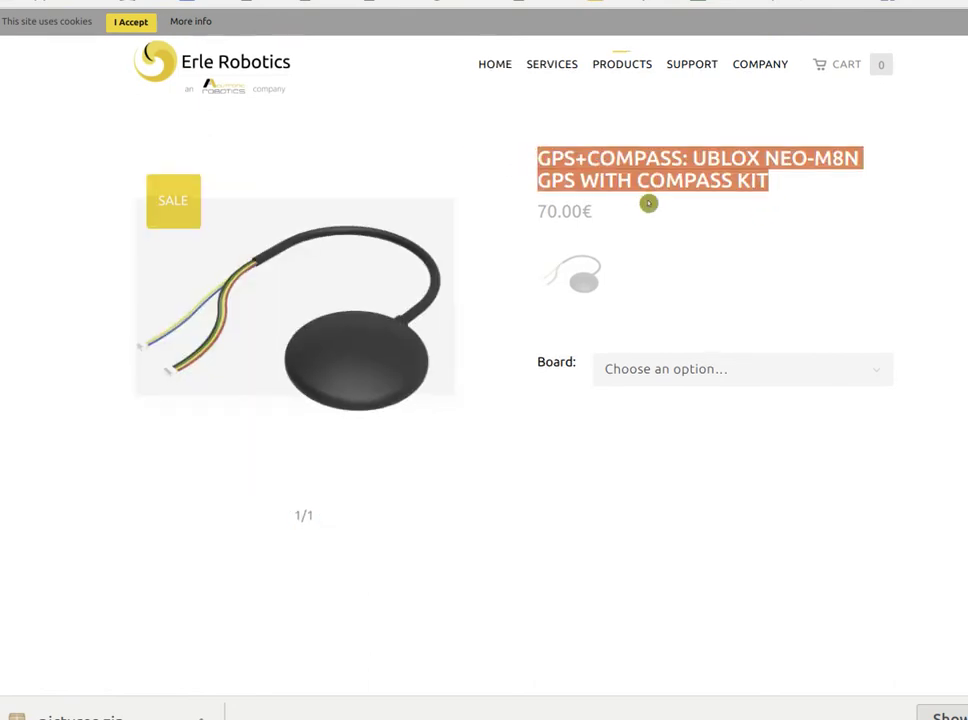
scroll(648, 203, "down", 4)
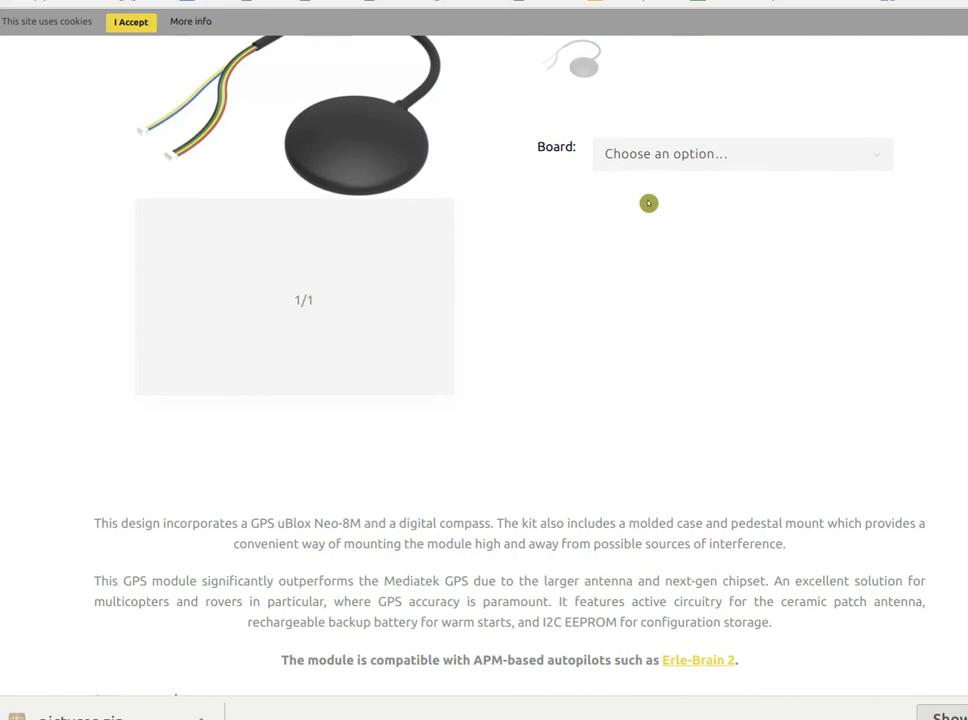
scroll(648, 203, "down", 4)
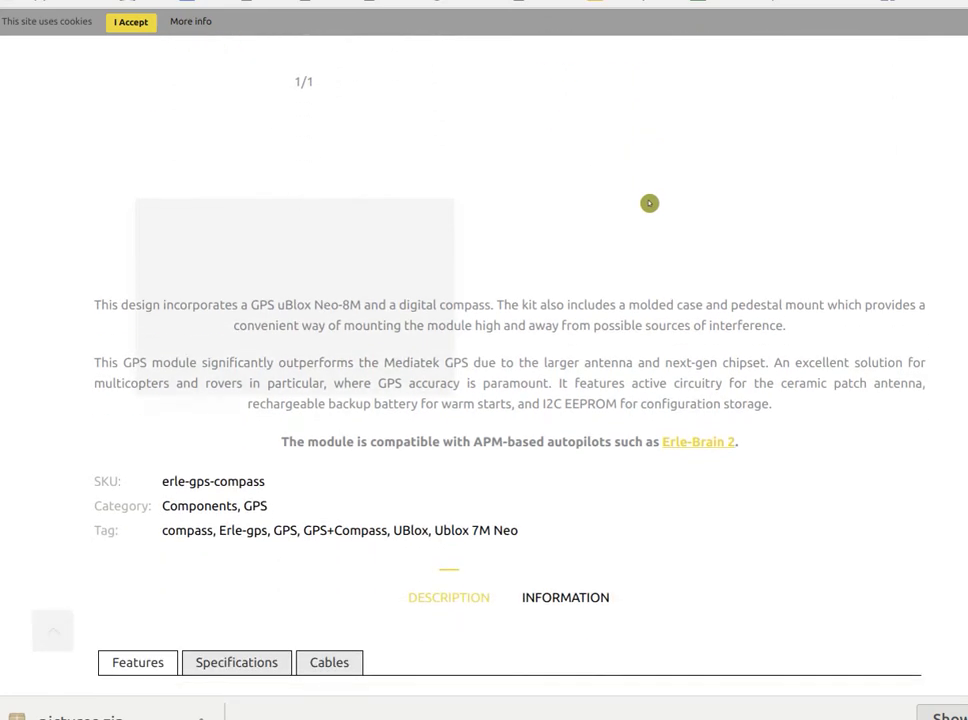
scroll(648, 203, "up", 1)
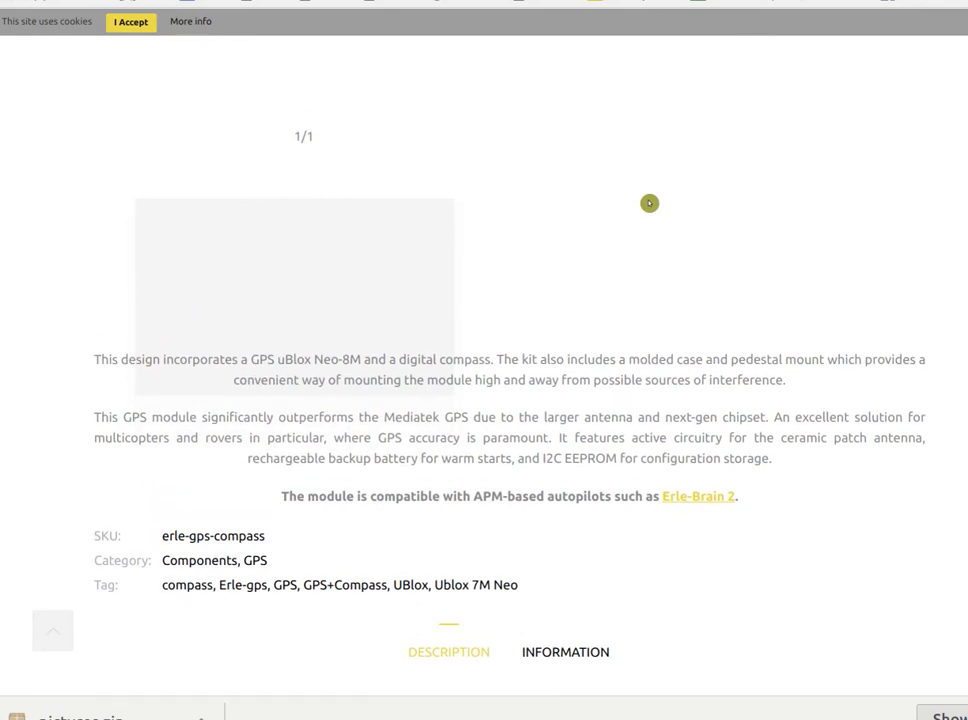
scroll(648, 203, "up", 2)
scroll(650, 204, "up", 5)
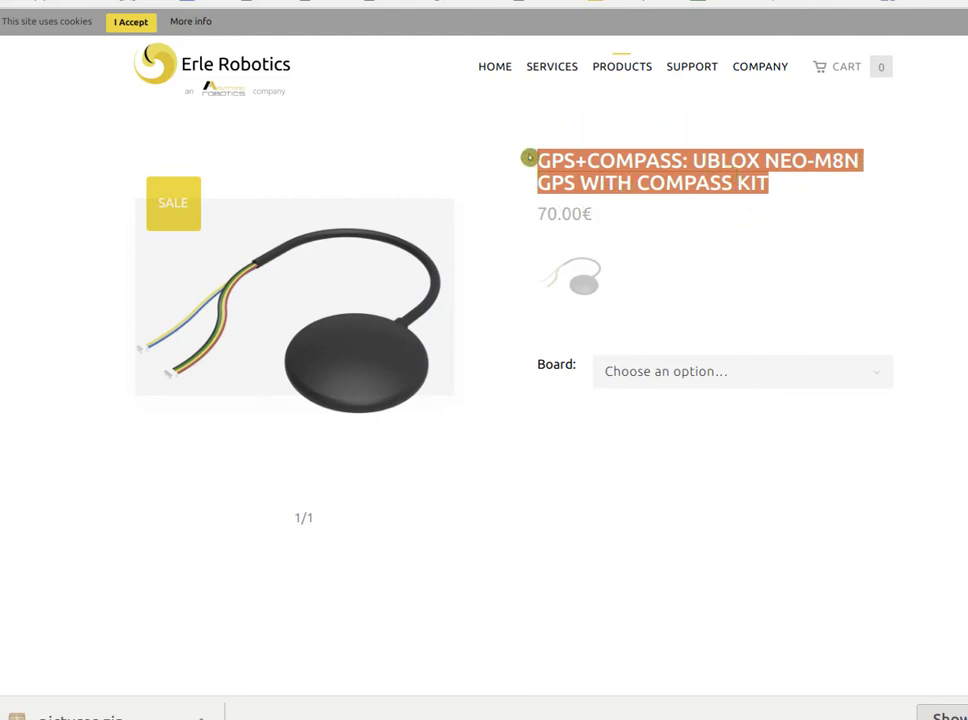
key("ctrl+Tab")
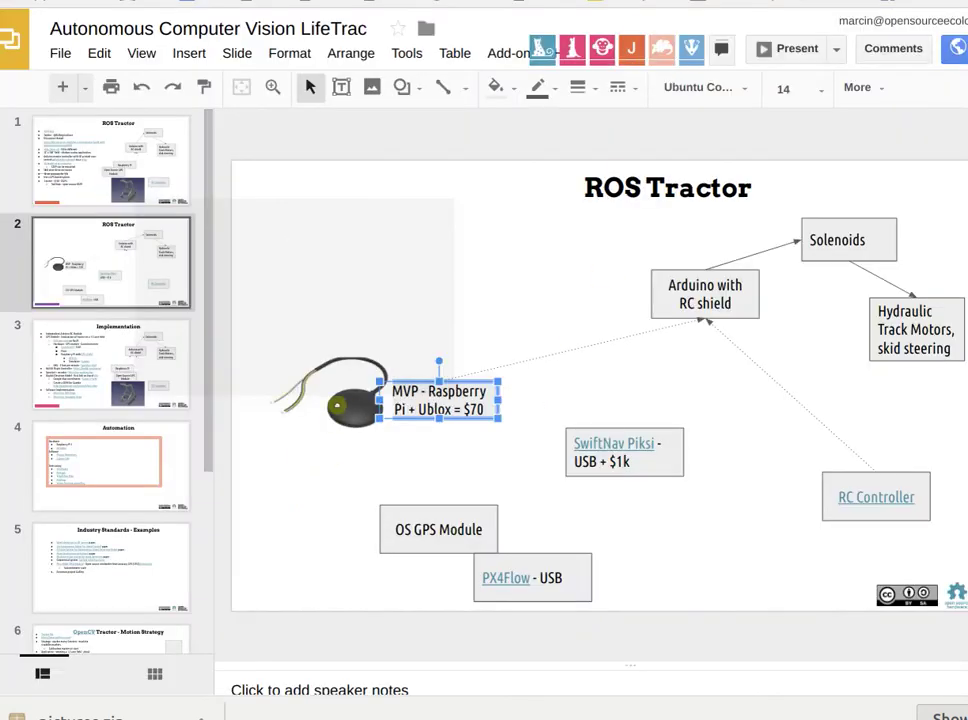
Nudge the GPS puck photo slightly along the alignment guide next to the MVP price box.
left_click_drag(333, 405, 349, 405)
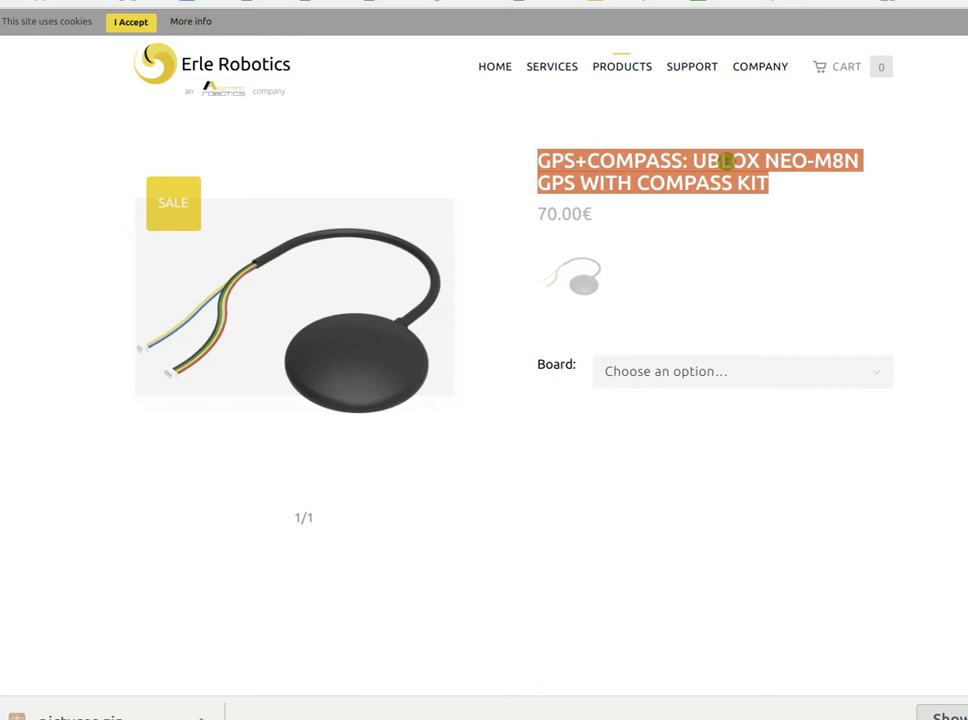
Select the beginning of the GPS+Compass product title on the Erle Robotics page.
left_click(727, 160)
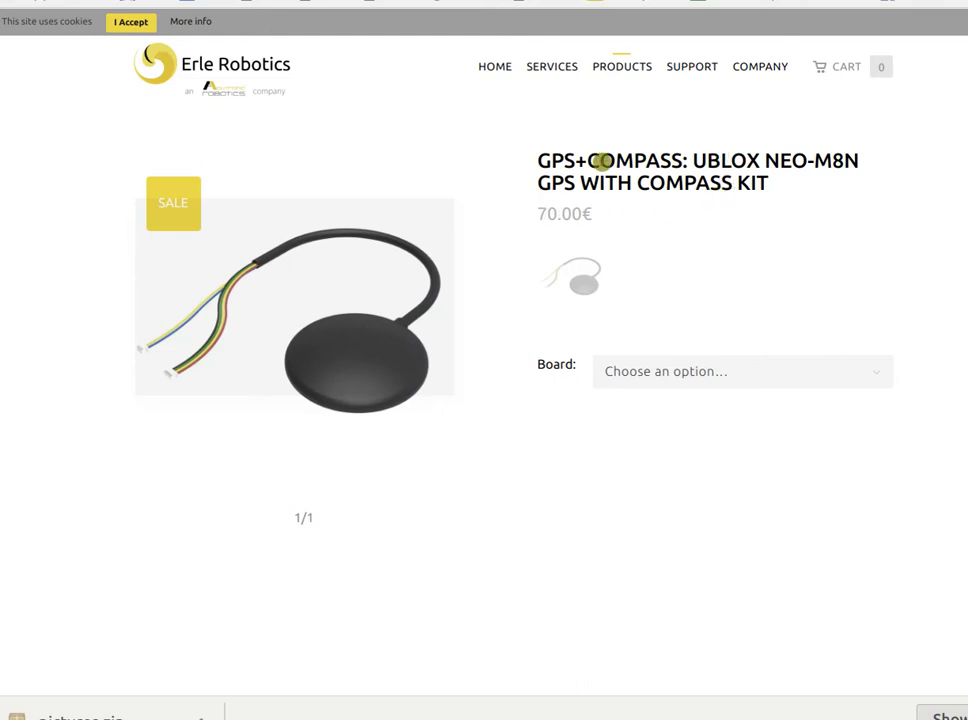
double_click(580, 160)
left_click_drag(538, 162, 684, 161)
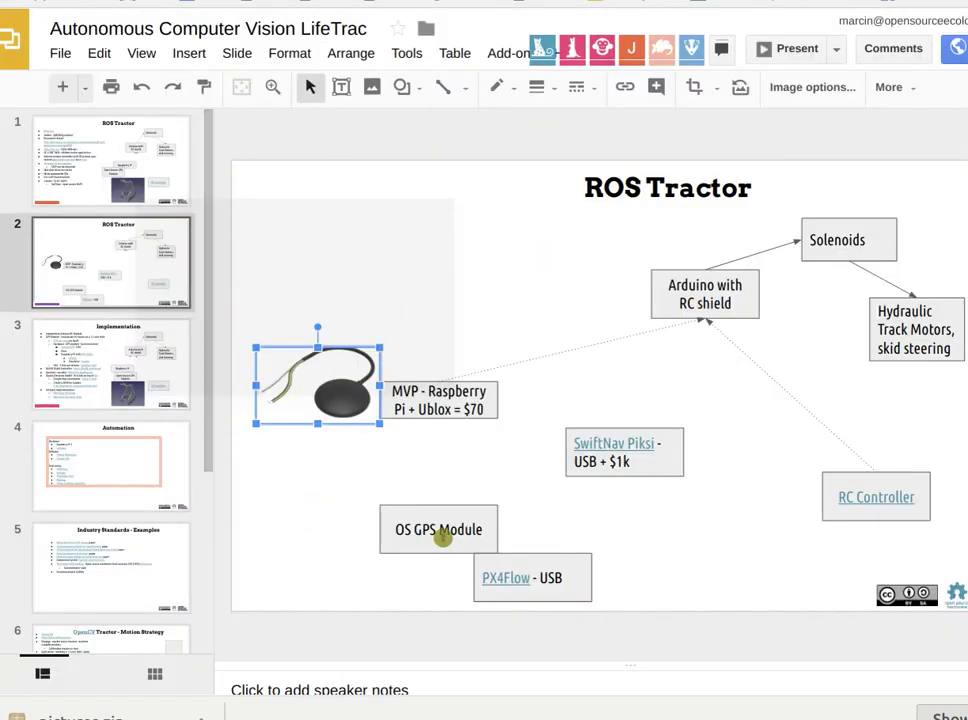
Go to the Automation slide and follow its GPS/IMU link to the Erle Robotics product page.
left_click(121, 557)
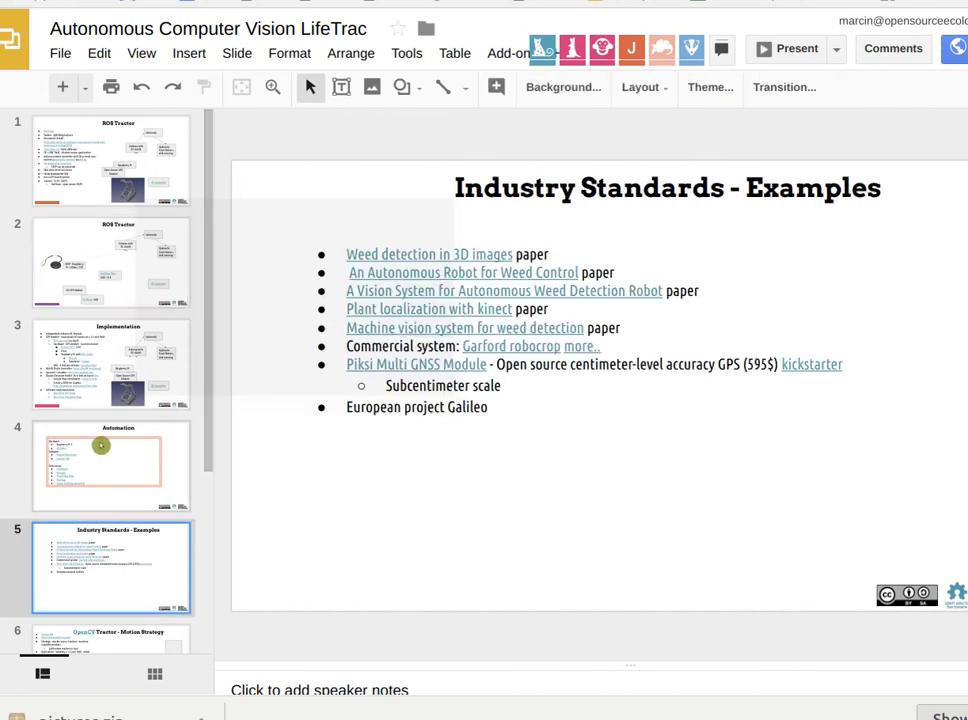
left_click(97, 454)
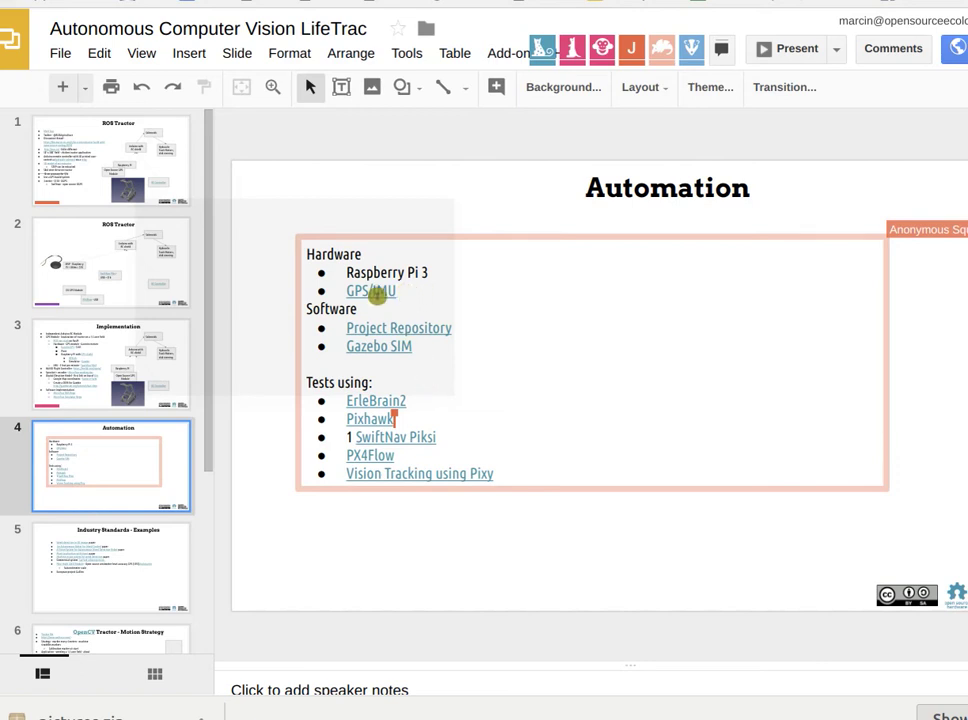
left_click(379, 290)
left_click(411, 322)
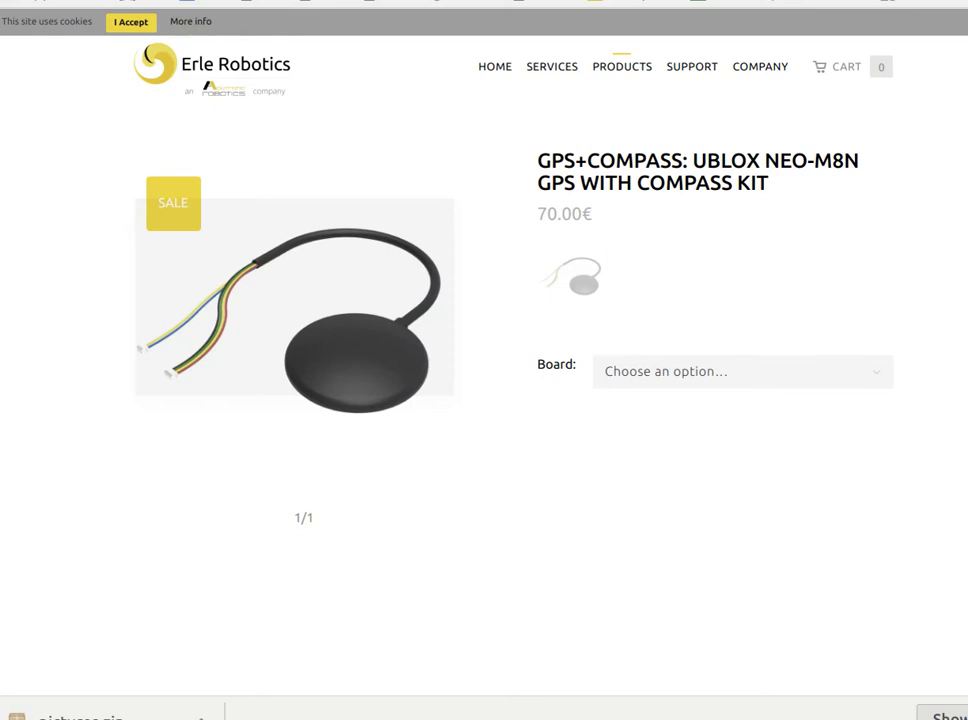
Back in the deck, check the Pixhawk, GPS/IMU and ErleBrain2 link addresses on the Automation slide.
key("ctrl+Tab")
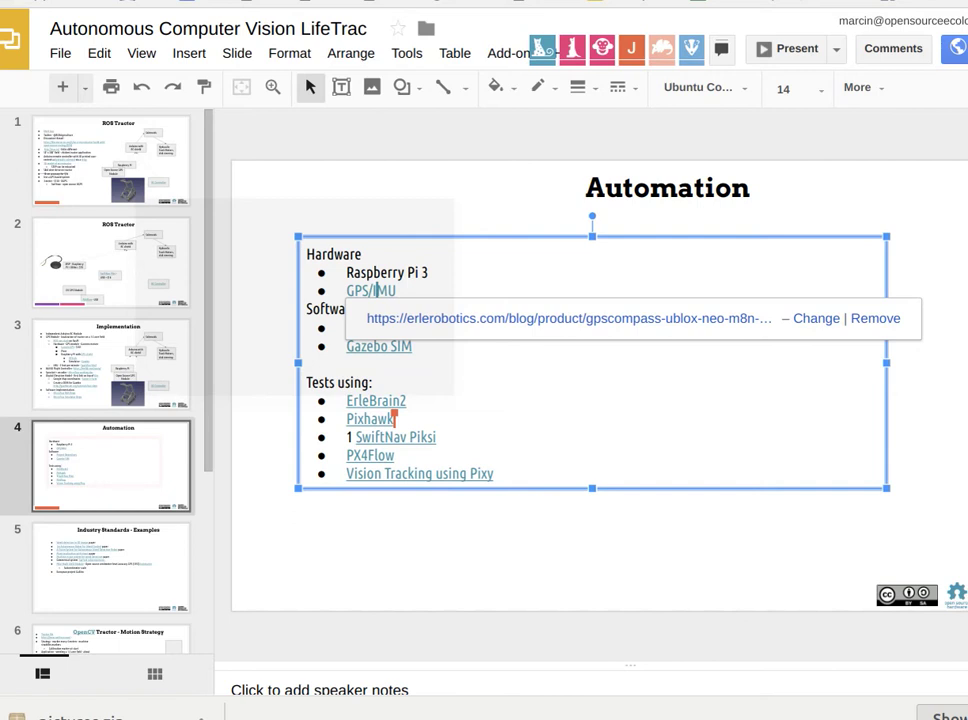
left_click(514, 417)
left_click(405, 293)
left_click(454, 272)
left_click(444, 385)
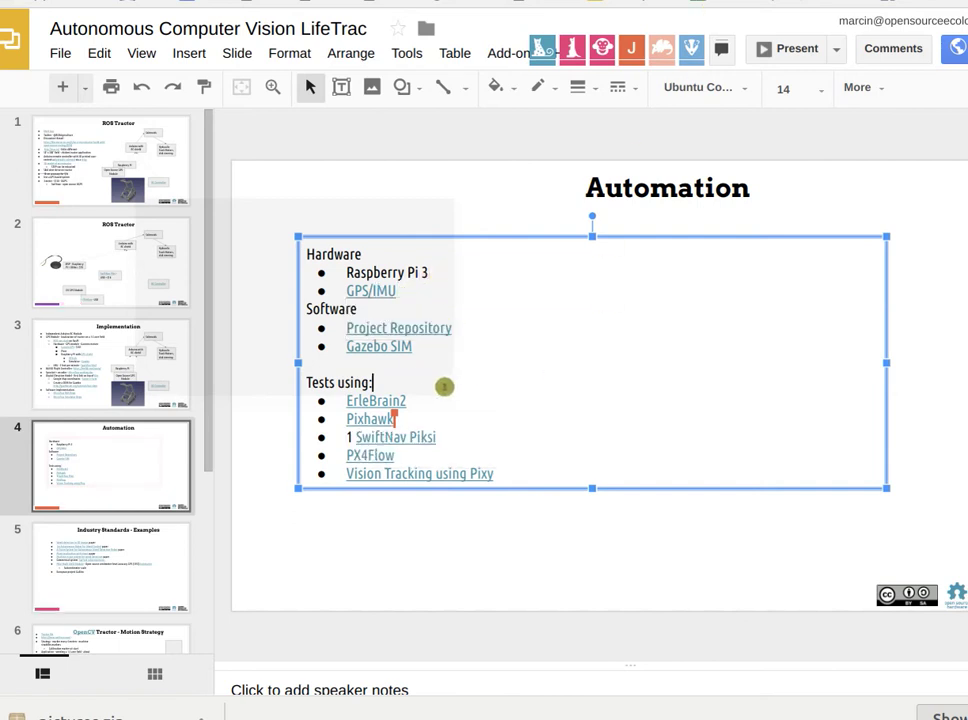
left_click(443, 400)
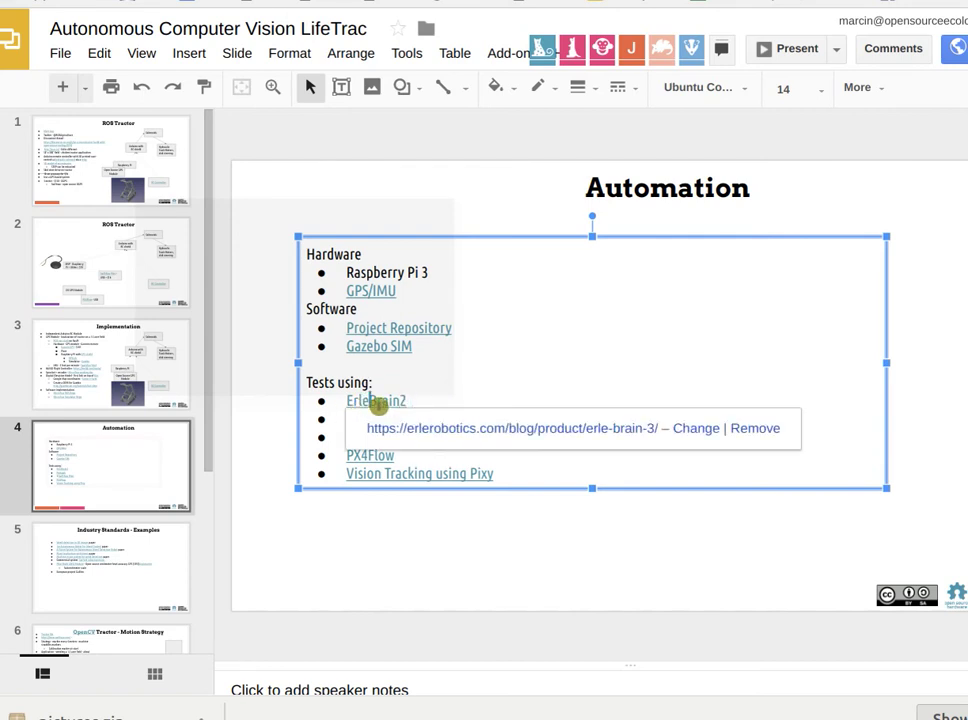
left_click(362, 272)
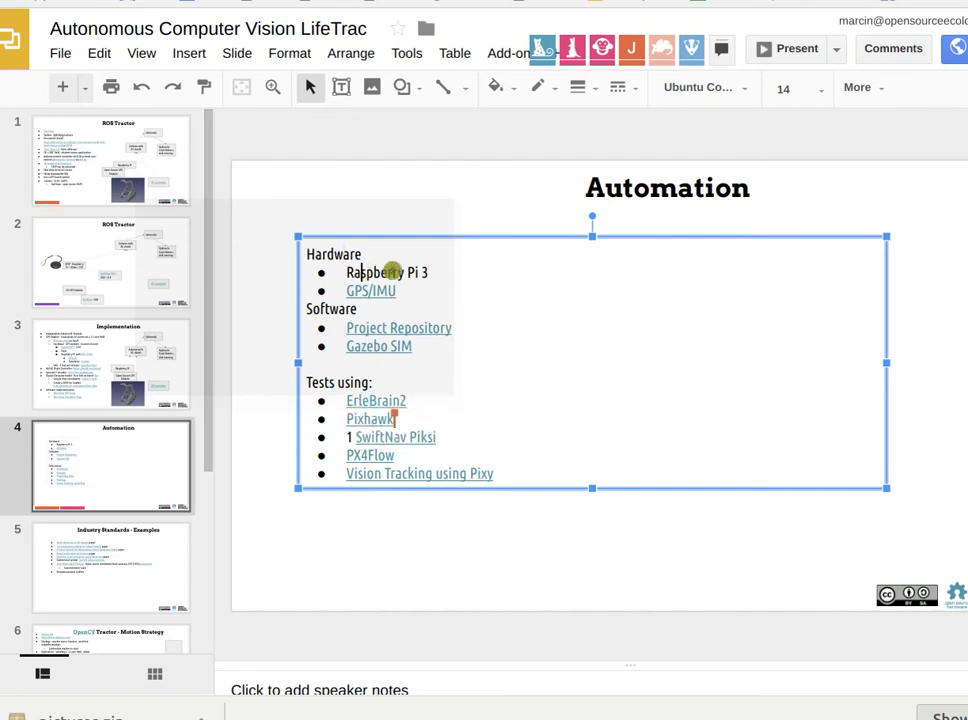